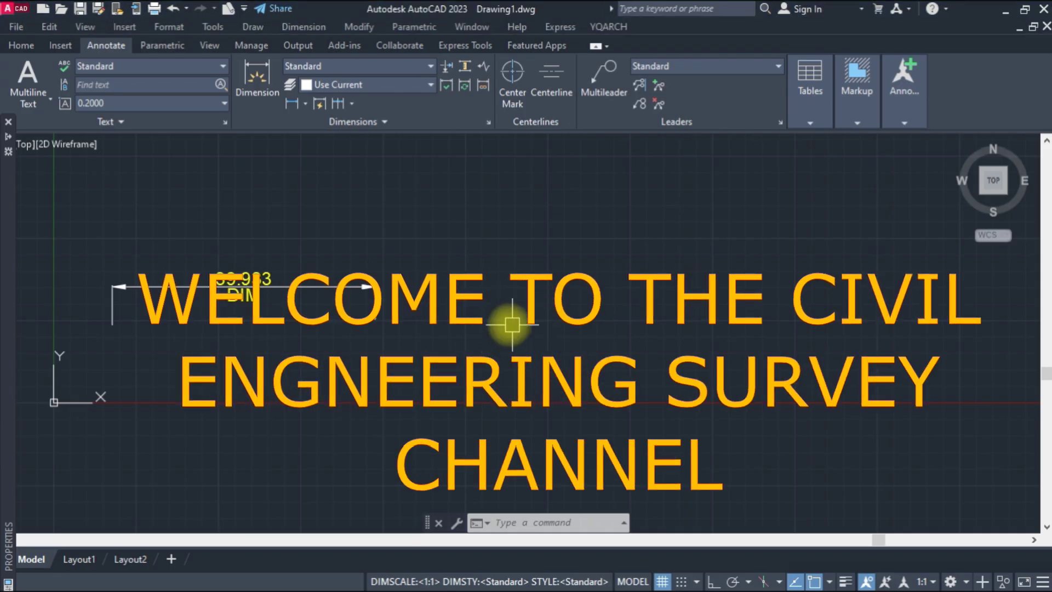
# Step: Add a horizontal 46.516 linear dimension with Ortho on, line placed above, and select it
pyautogui.click(291, 104)
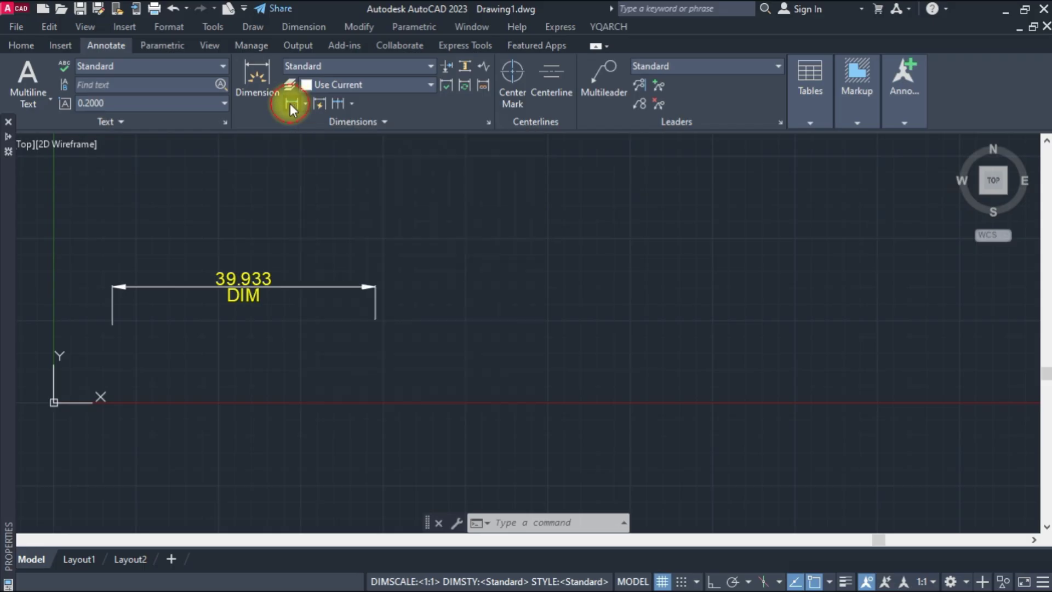
pyautogui.click(466, 276)
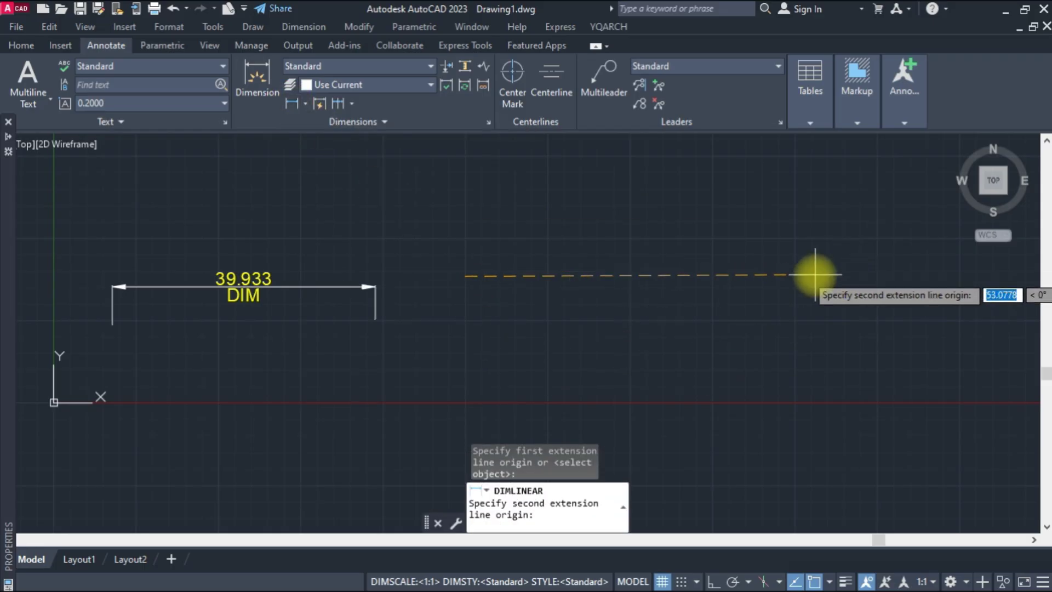
pyautogui.click(714, 582)
pyautogui.click(772, 291)
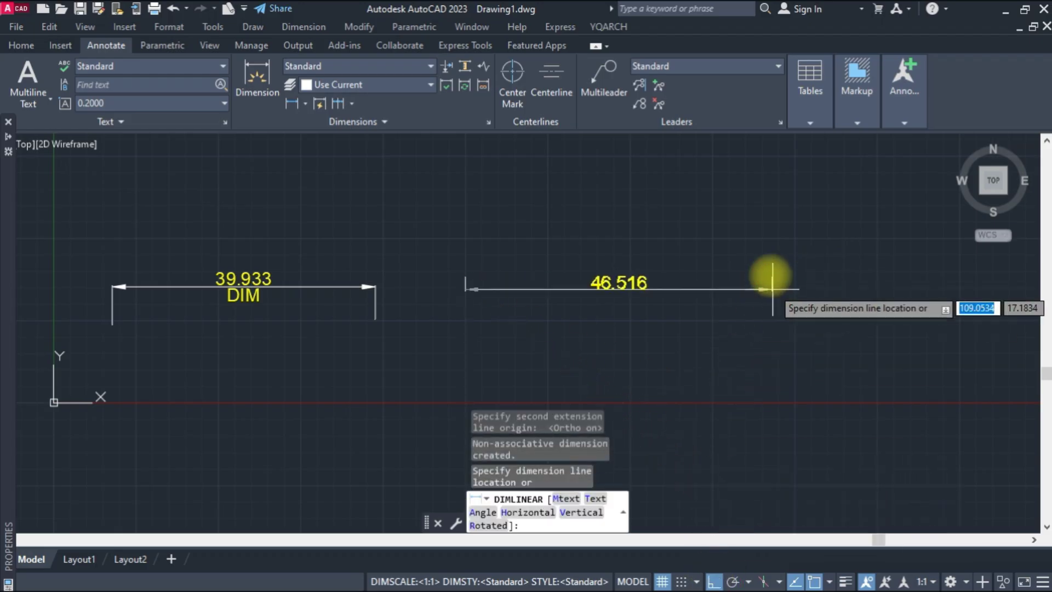
pyautogui.click(771, 231)
pyautogui.moveTo(694, 279); pyautogui.dragTo(453, 341, button='middle')
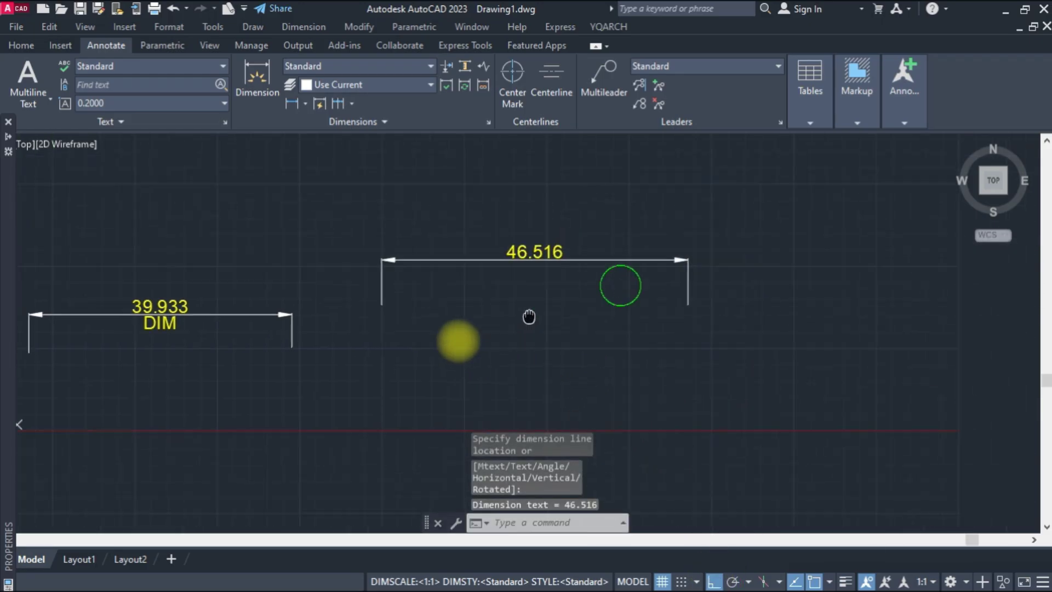
pyautogui.scroll(3, 416, 298)
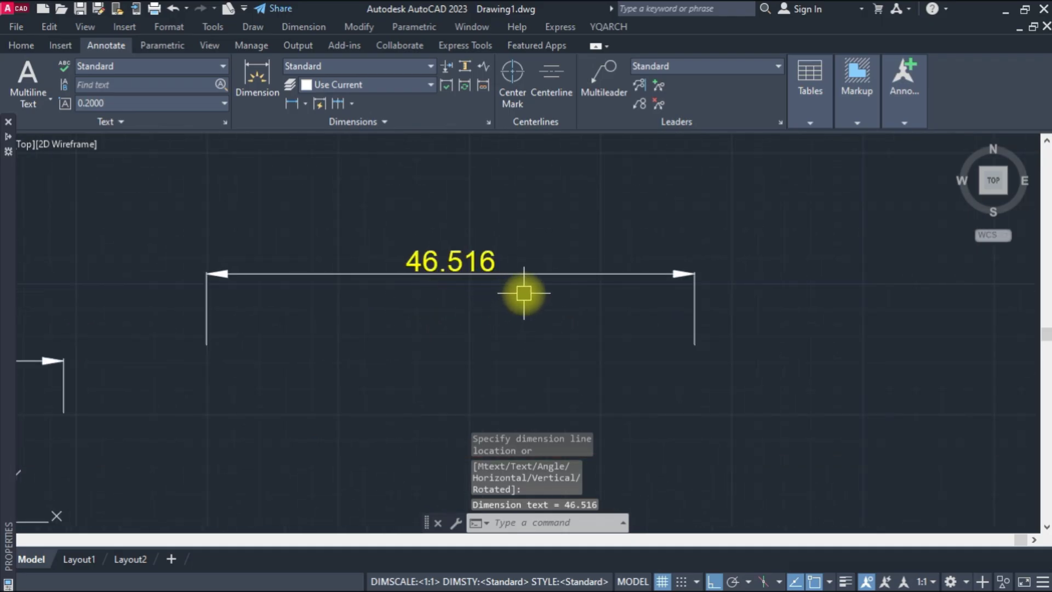
pyautogui.click(493, 269)
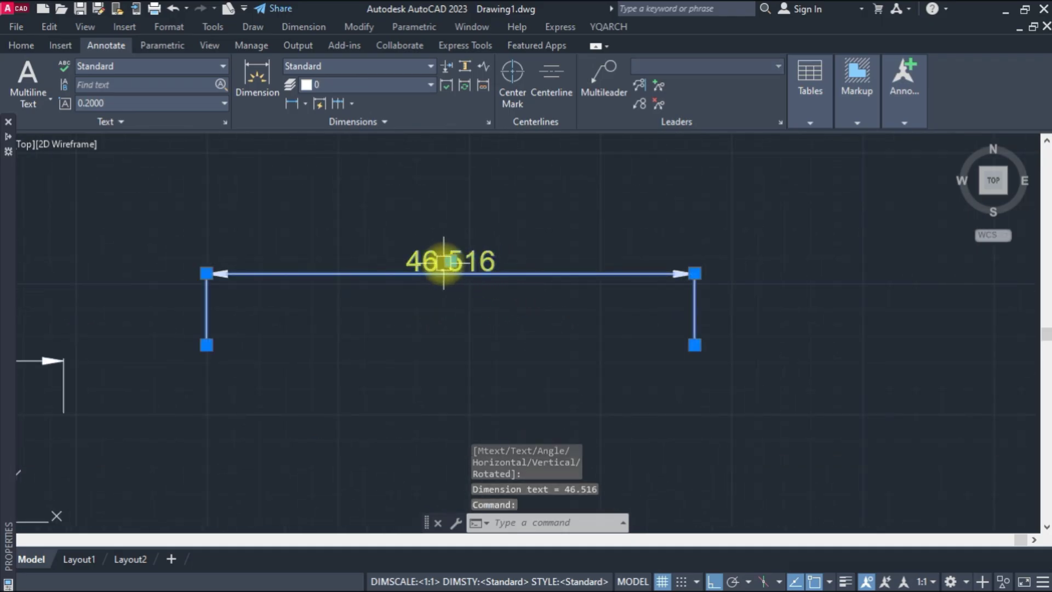
# Step: Move the 46.516 dimension line to a new height, then move its text alone
pyautogui.moveTo(448, 263)
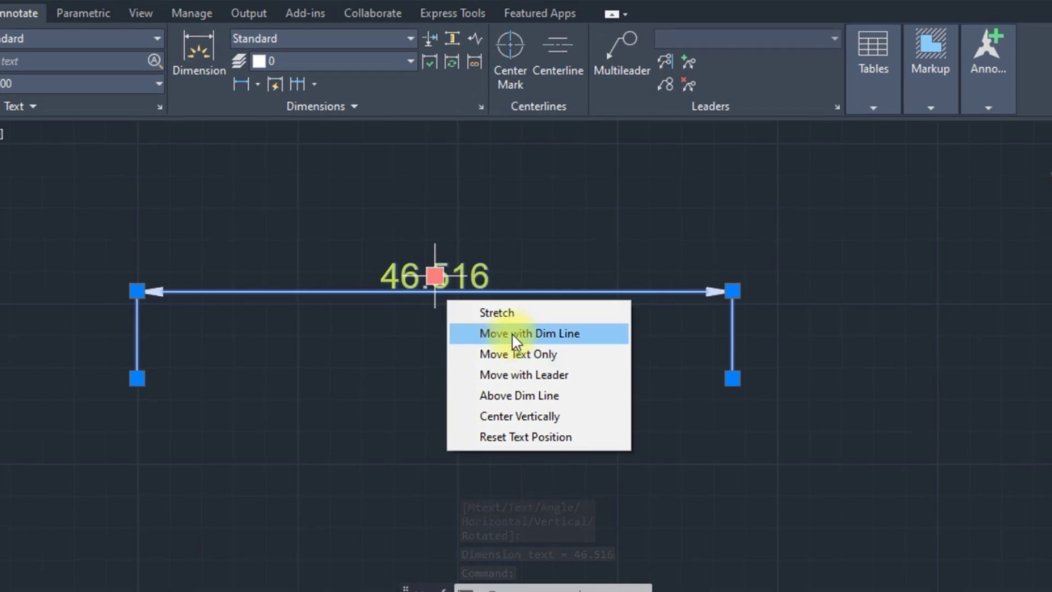
pyautogui.click(512, 333)
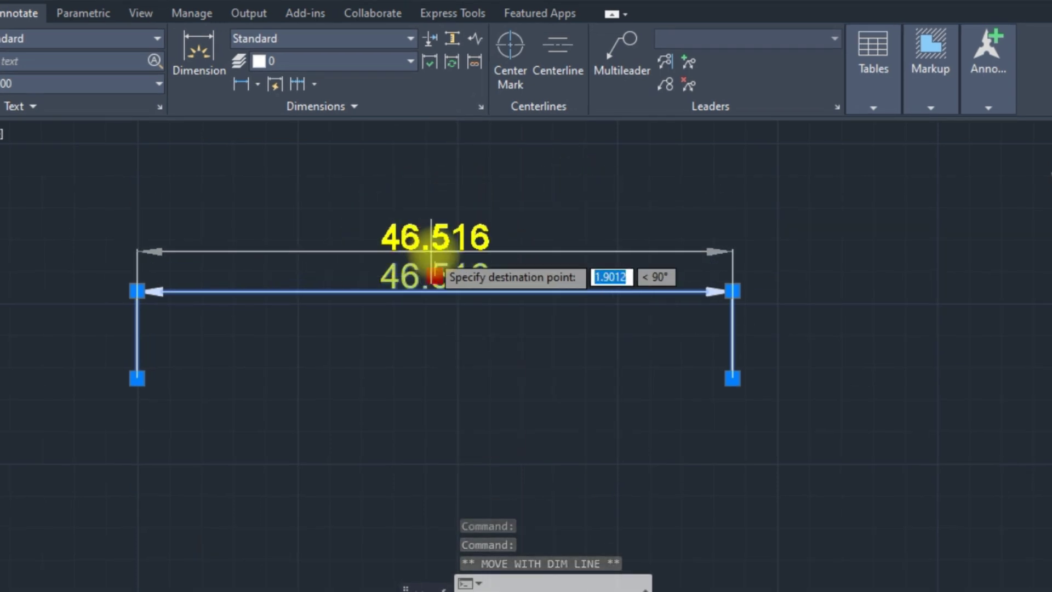
pyautogui.click(436, 276)
pyautogui.moveTo(438, 276)
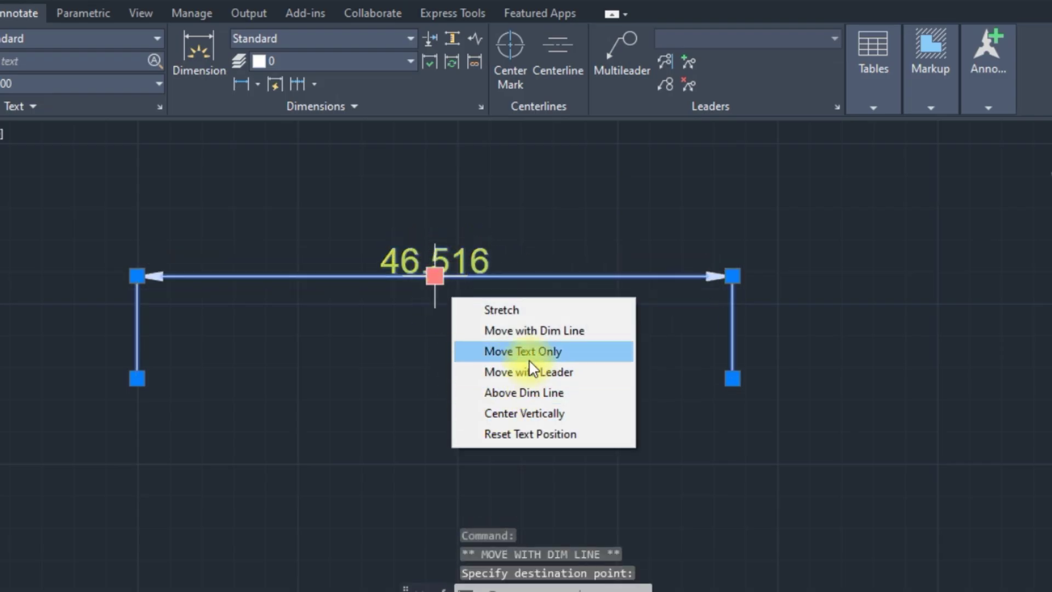
pyautogui.click(529, 352)
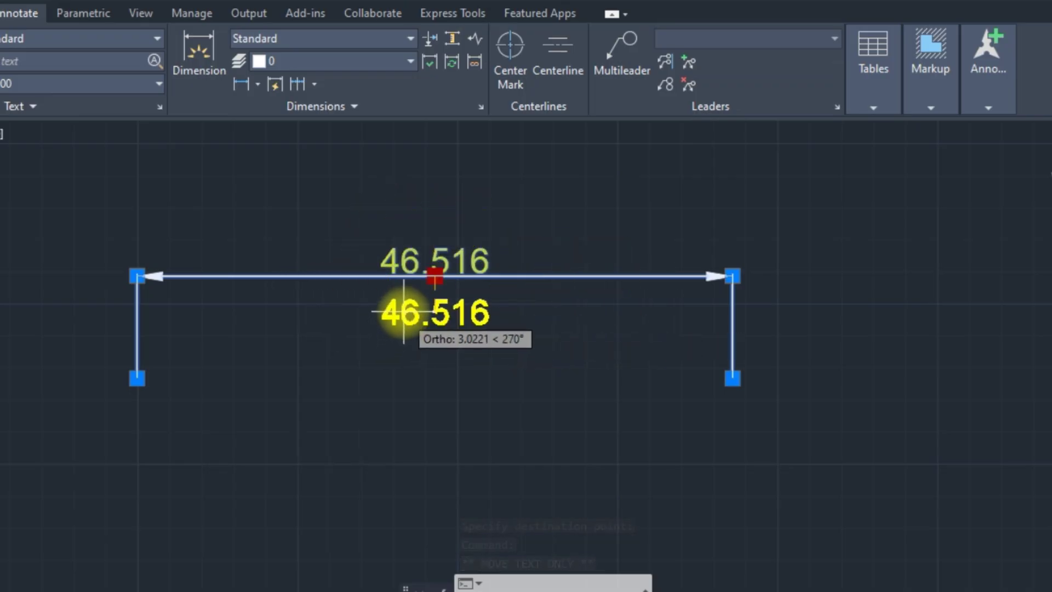
pyautogui.click(413, 236)
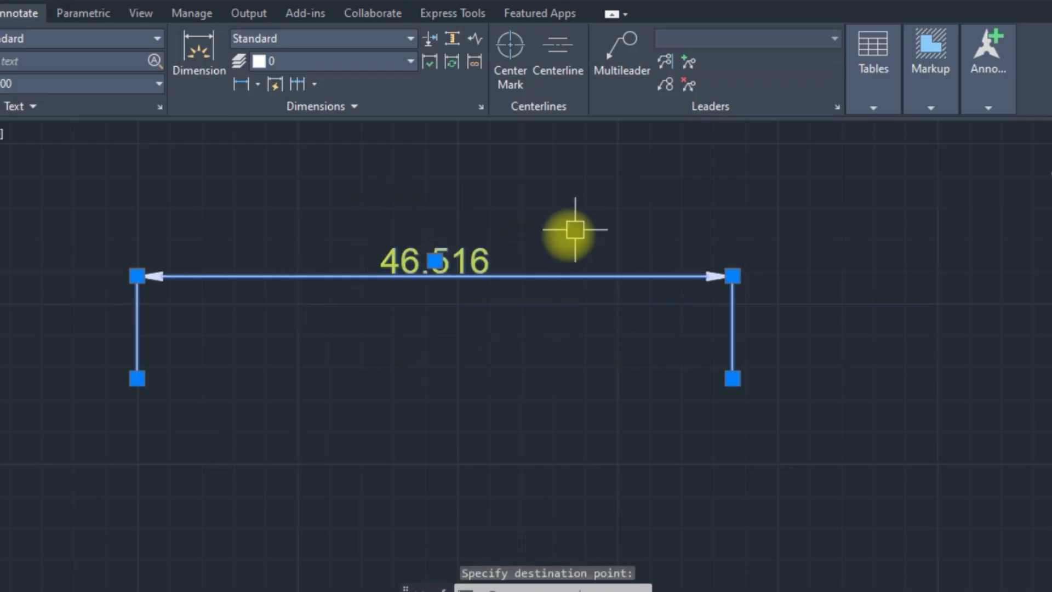
# Step: Move the 46.516 text up and right onto a leader with Ortho off
pyautogui.moveTo(435, 261)
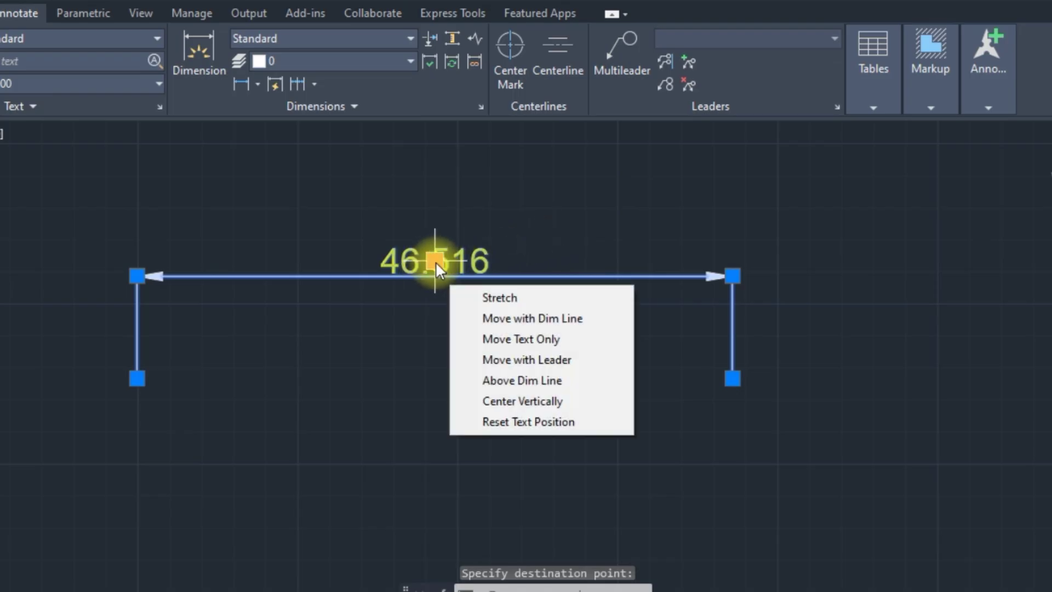
pyautogui.click(495, 360)
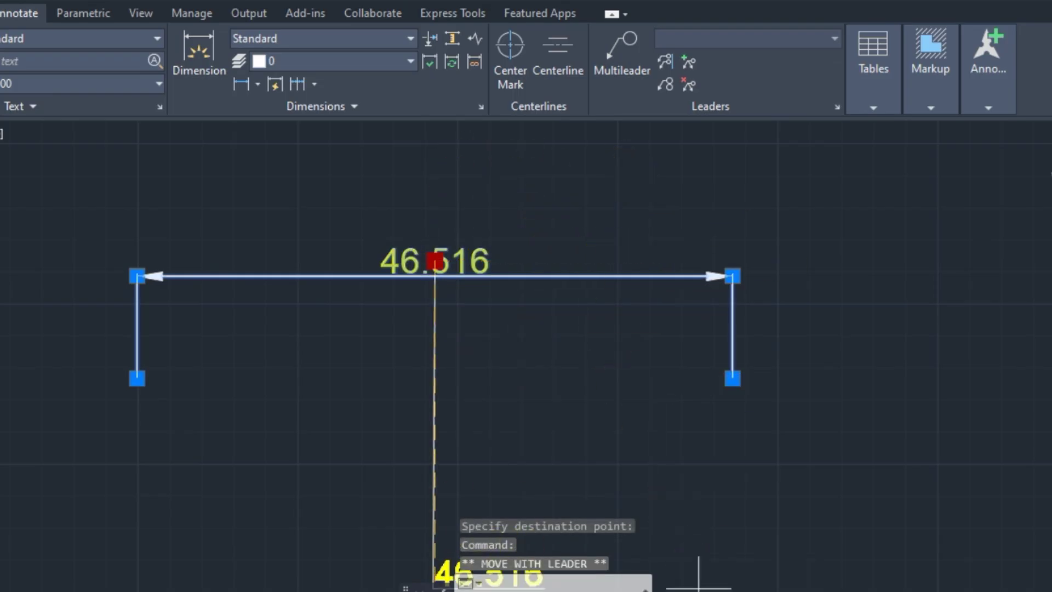
pyautogui.press('F8')
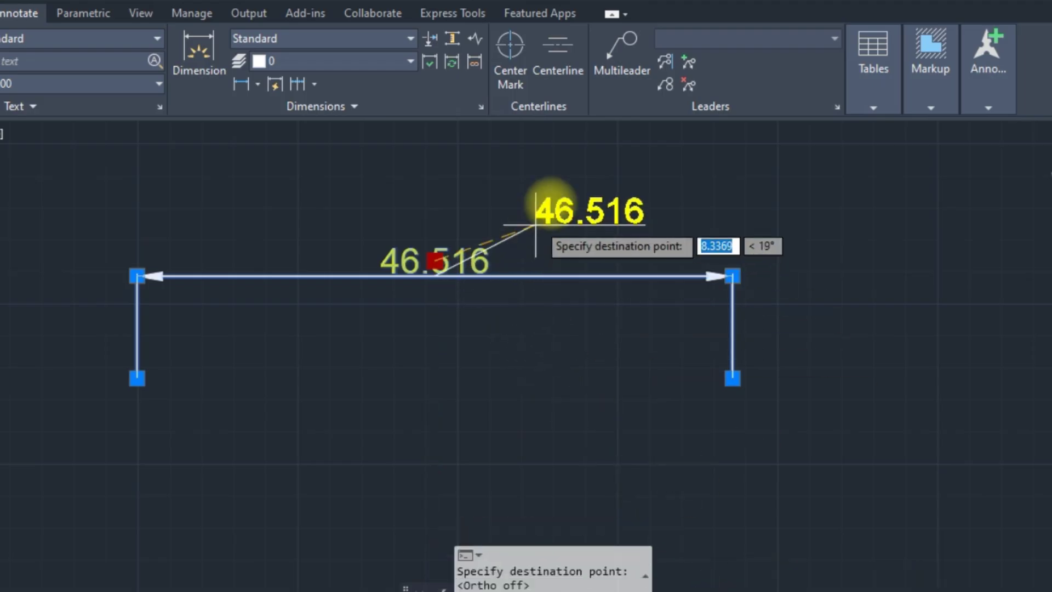
pyautogui.click(558, 163)
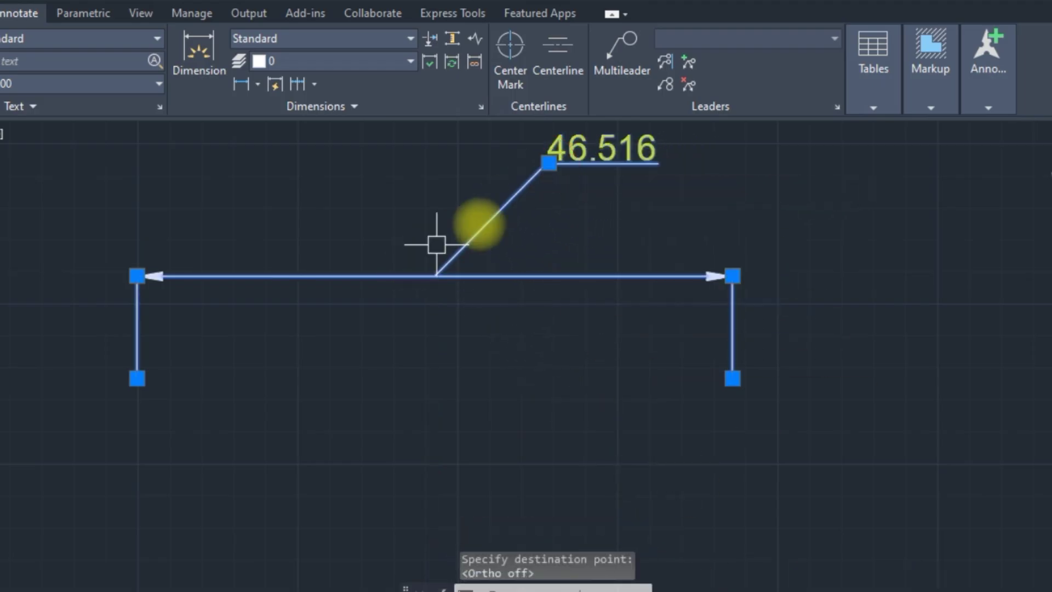
# Step: Reset the 46.516 text position, center it vertically, then place it above the dimension line
pyautogui.moveTo(549, 162)
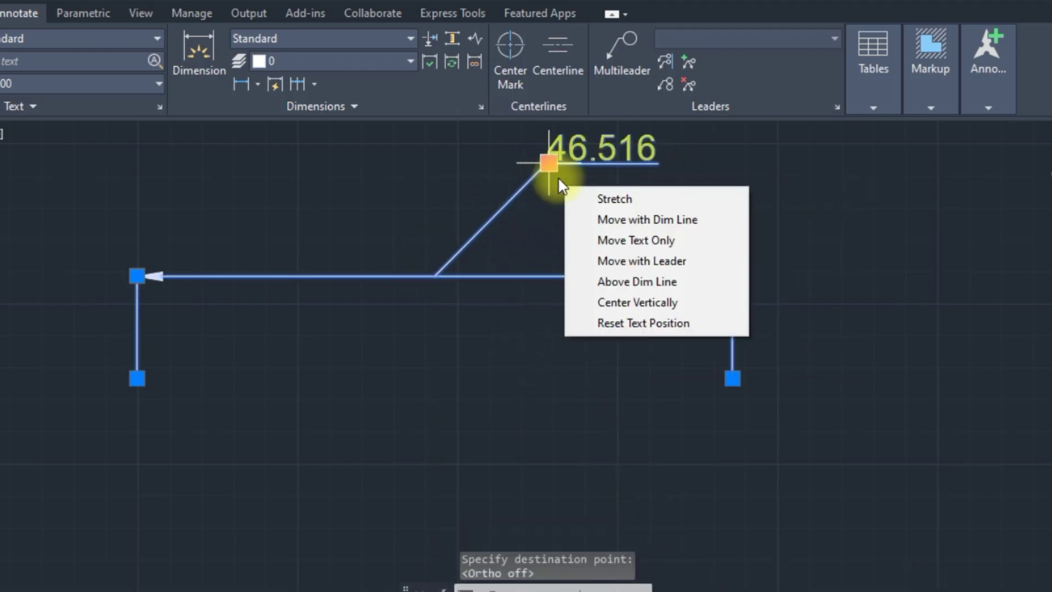
pyautogui.click(630, 322)
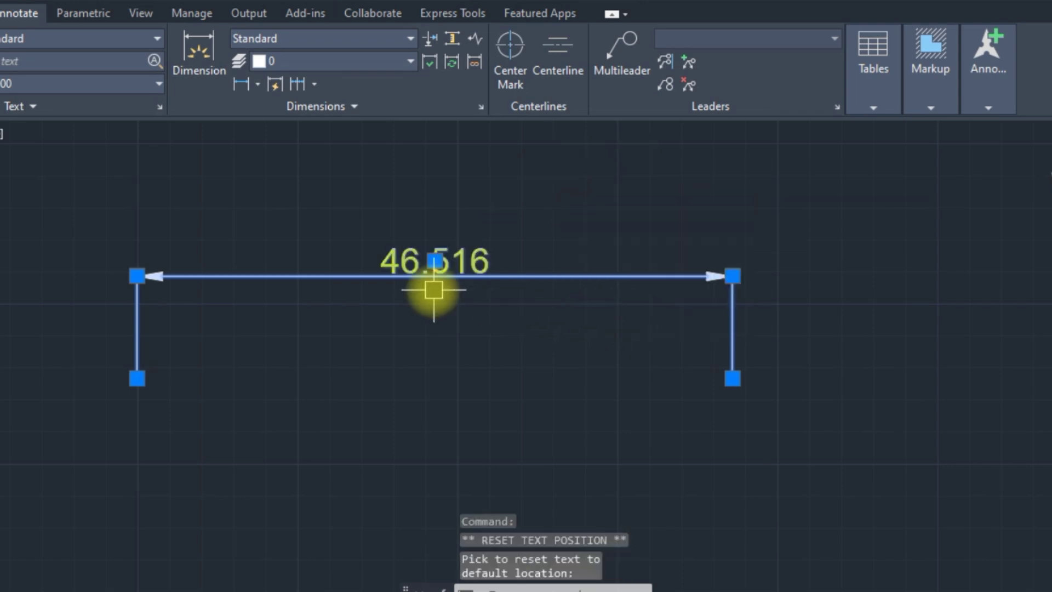
pyautogui.moveTo(439, 260)
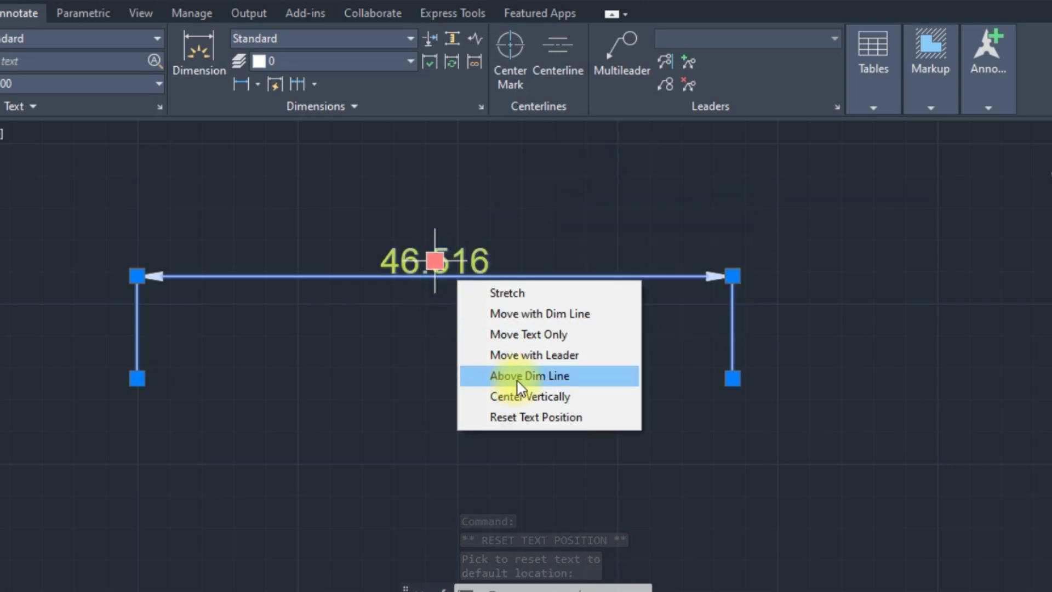
pyautogui.click(517, 398)
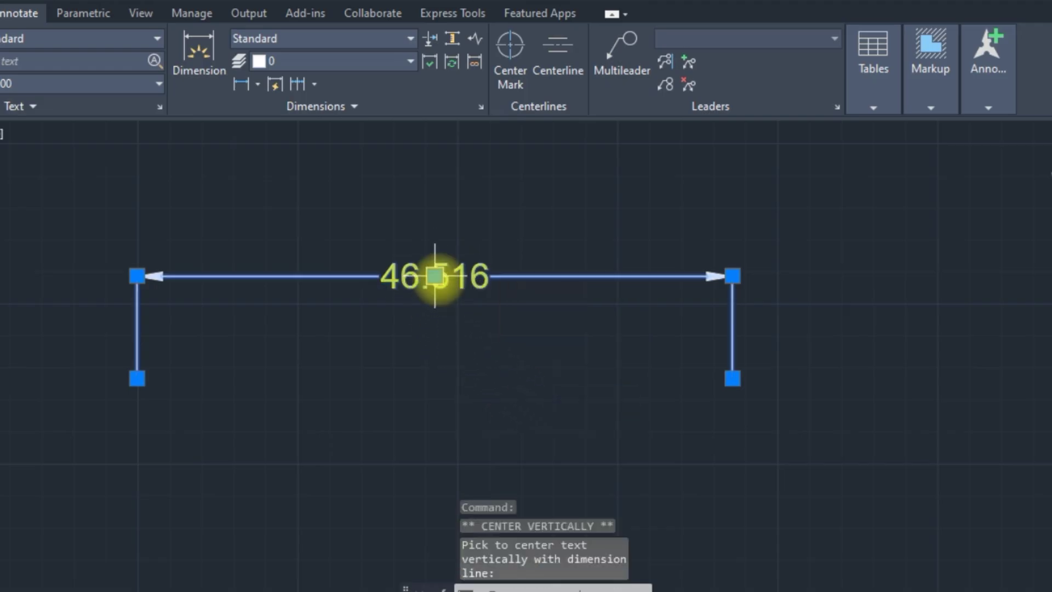
pyautogui.moveTo(440, 281)
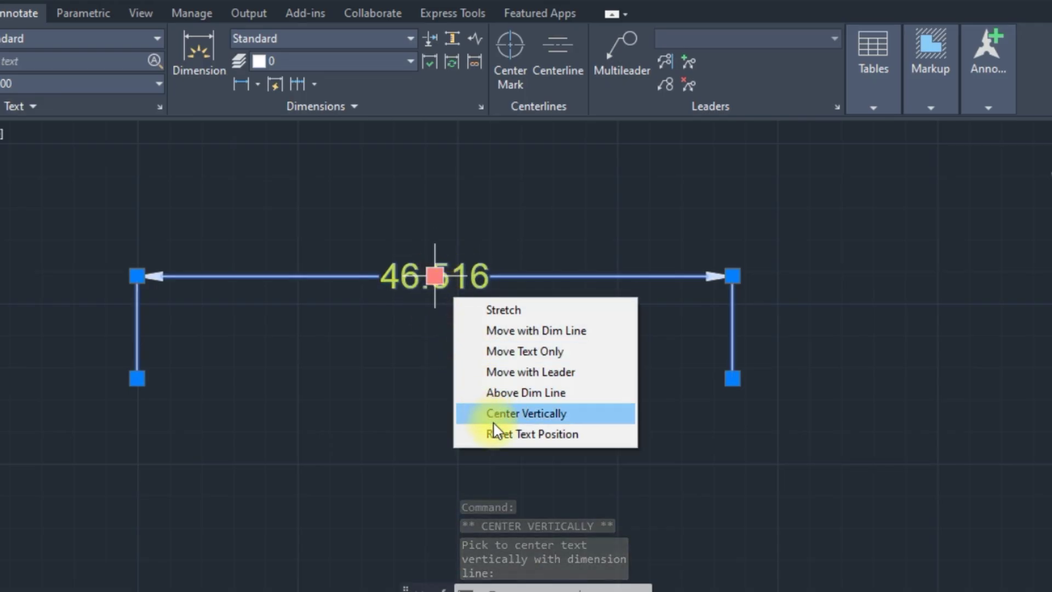
pyautogui.click(512, 393)
pyautogui.moveTo(570, 358); pyautogui.dragTo(418, 383, button='middle')
pyautogui.moveTo(581, 302)
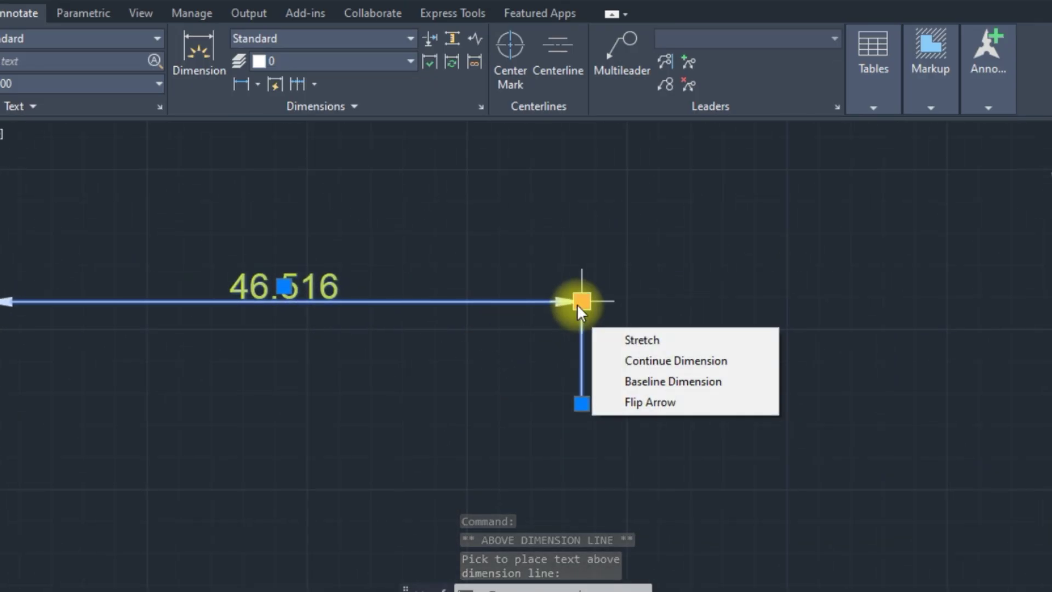
pyautogui.click(615, 400)
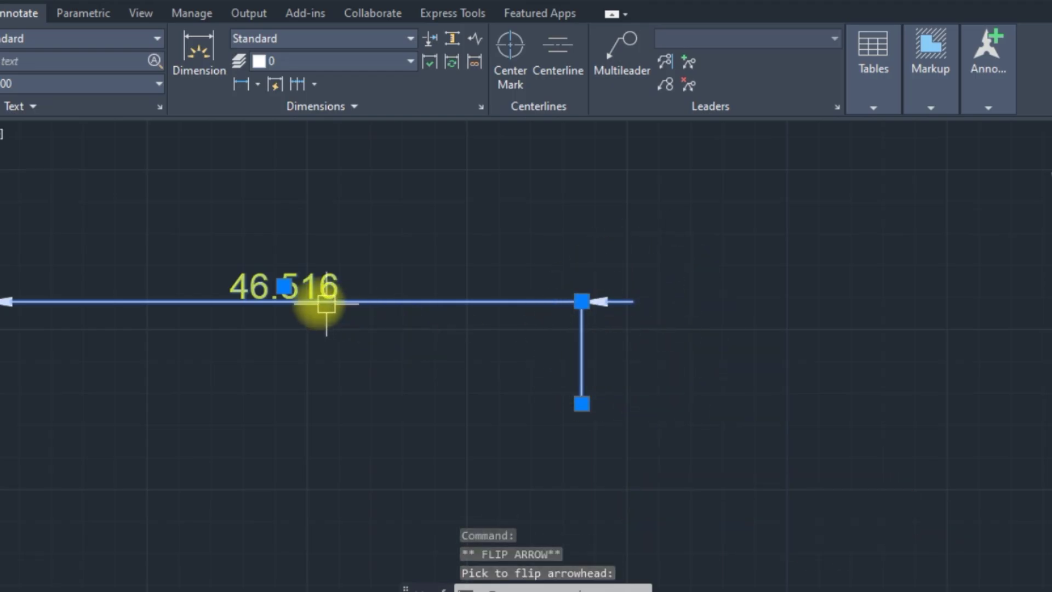
pyautogui.moveTo(589, 301)
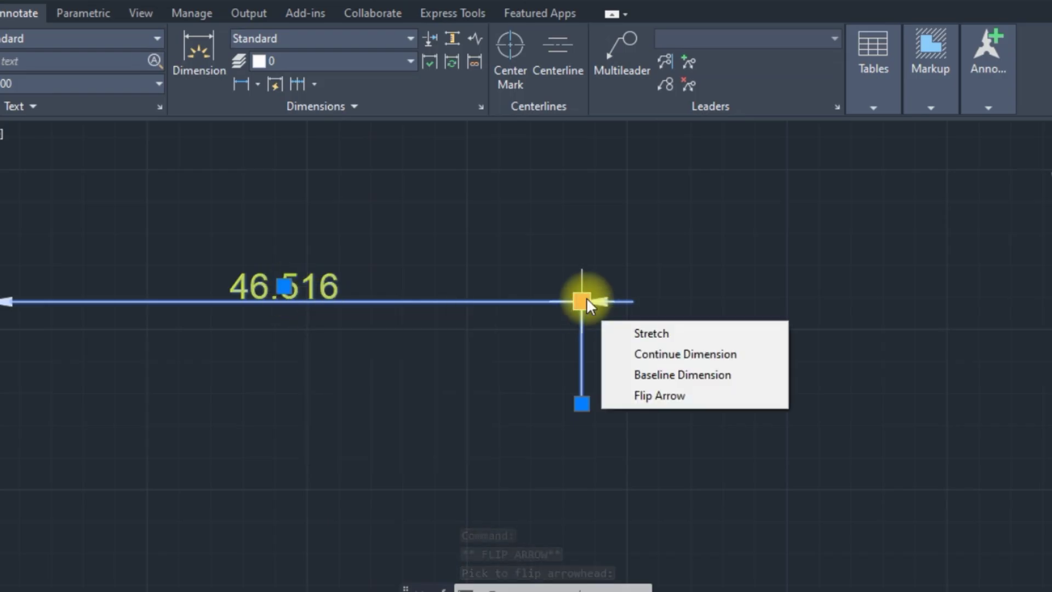
pyautogui.click(640, 395)
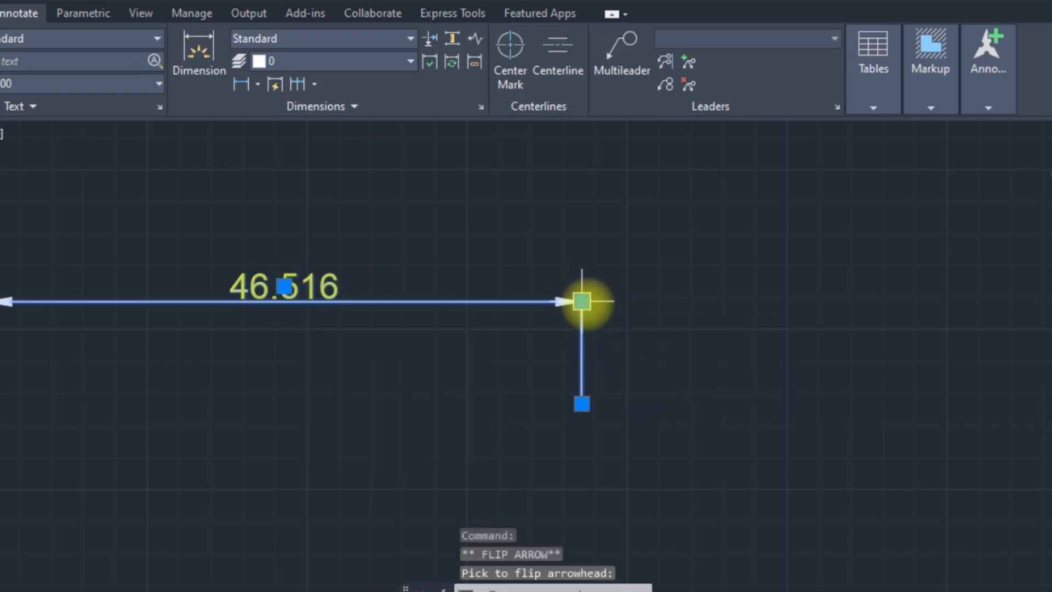
pyautogui.moveTo(582, 301)
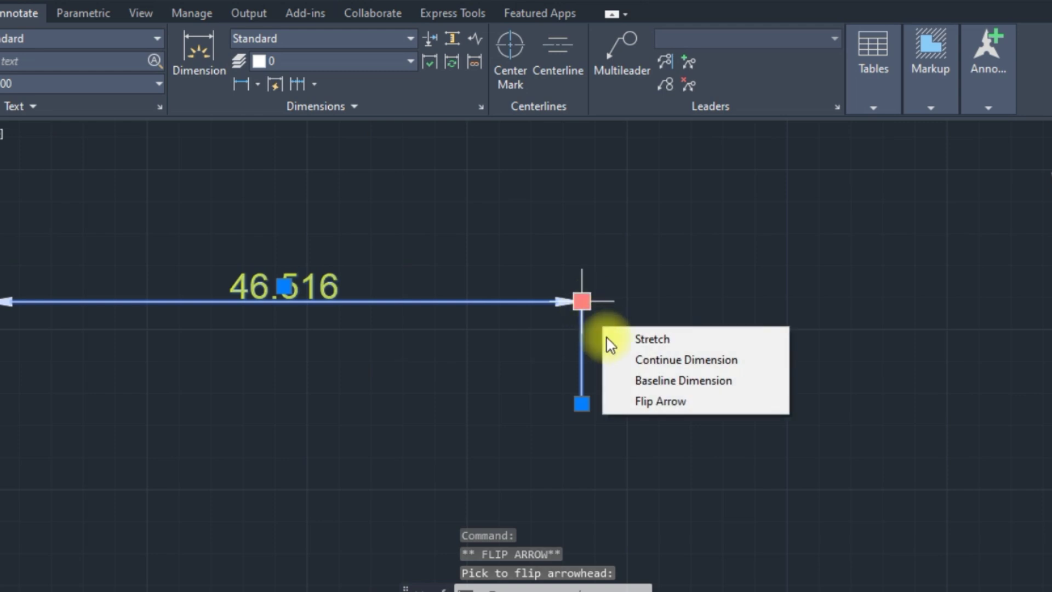
# Step: Add a 21.723 baseline dimension from the 46.516 dimension's end grip
pyautogui.click(633, 380)
pyautogui.moveTo(352, 358); pyautogui.dragTo(925, 344, button='middle')
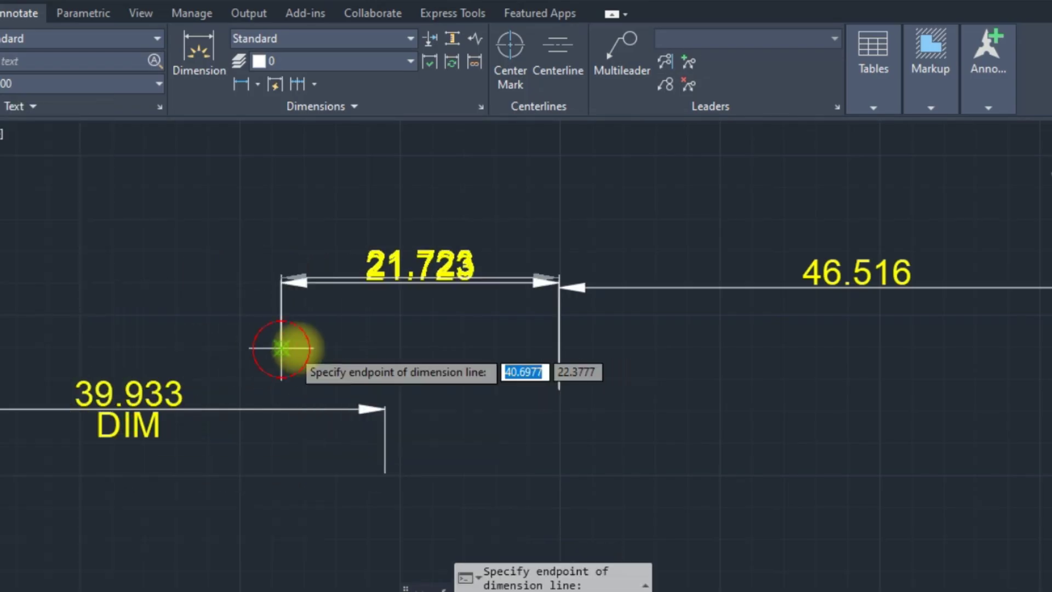
pyautogui.click(282, 348)
pyautogui.press('Escape')
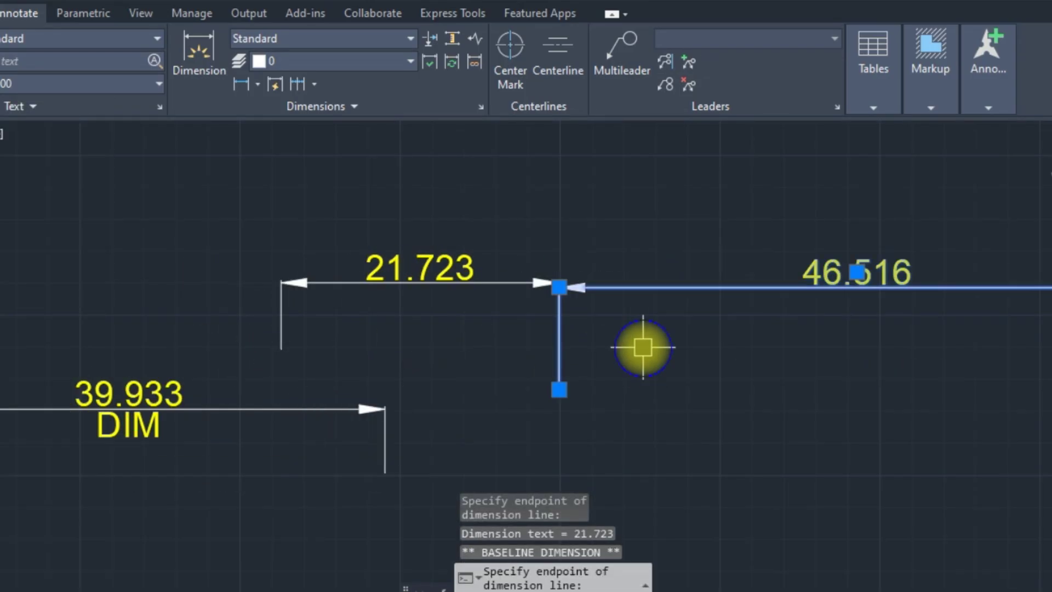
pyautogui.moveTo(742, 352); pyautogui.dragTo(379, 356, button='middle')
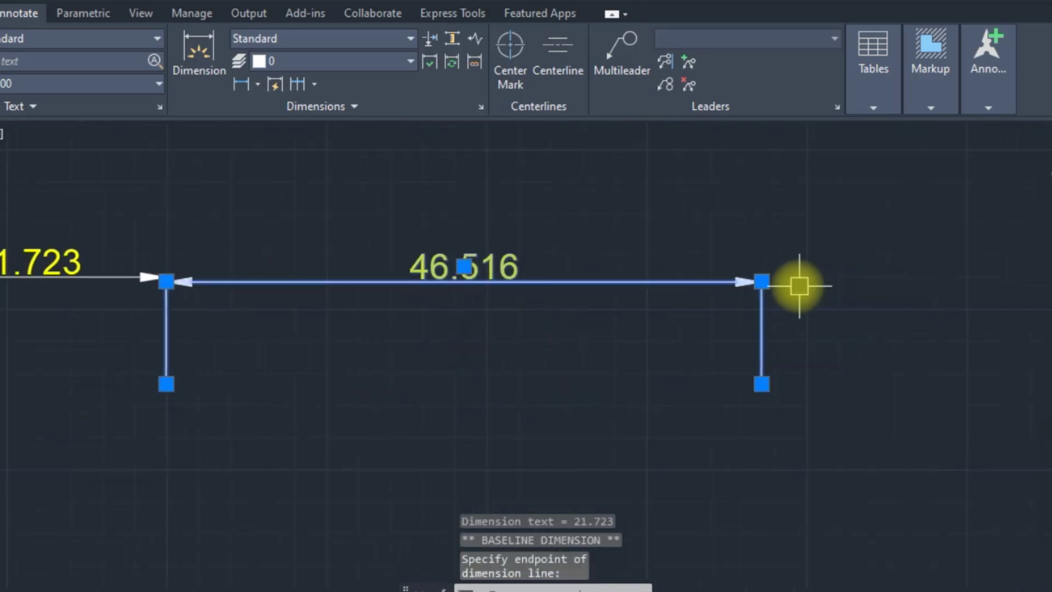
# Step: Stretch the 46.516 dimension group to a new dimension line position
pyautogui.moveTo(762, 281)
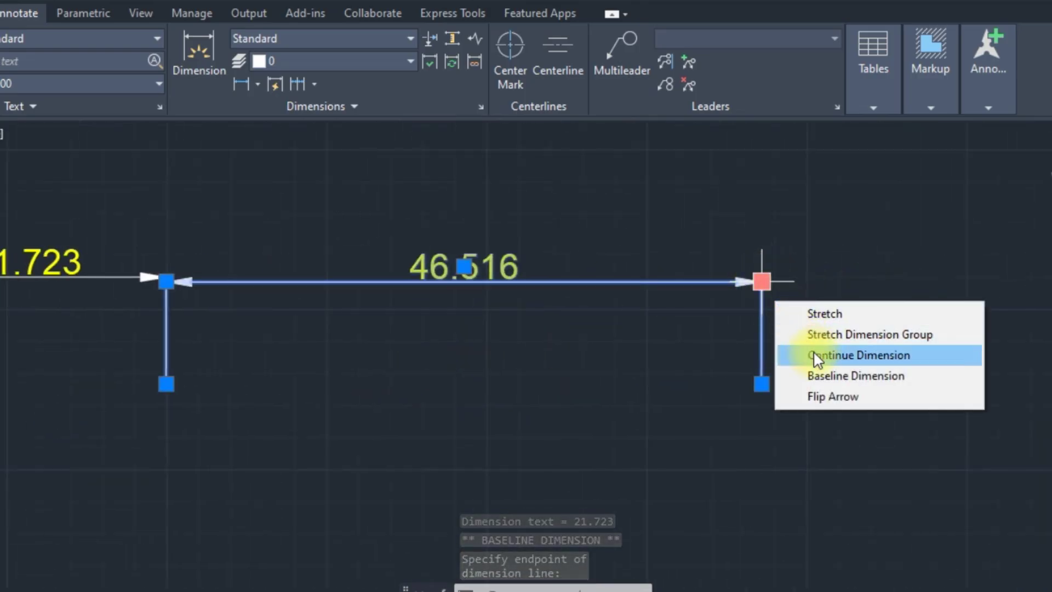
pyautogui.click(841, 334)
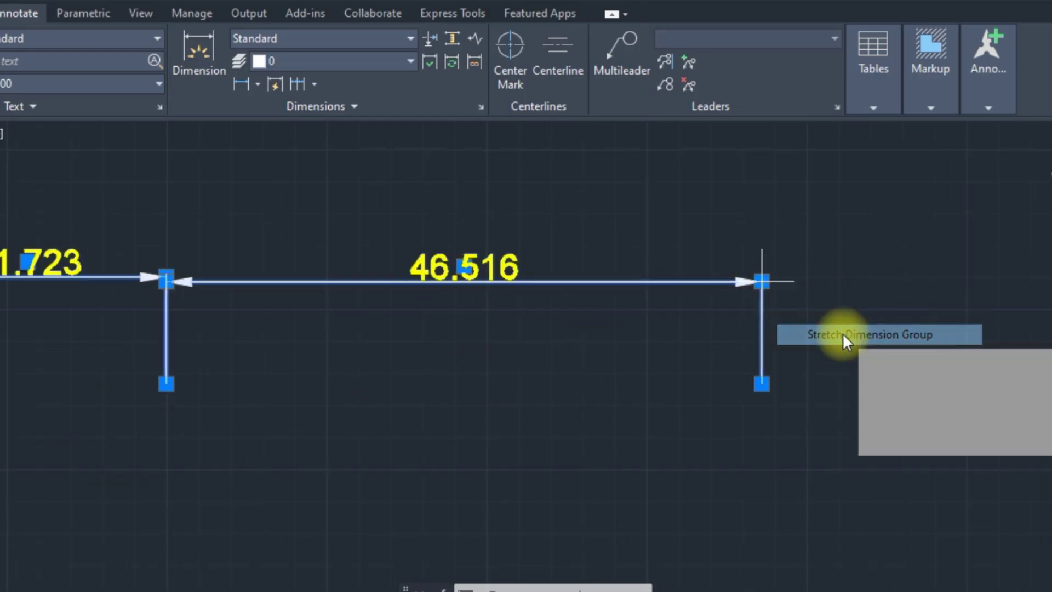
pyautogui.click(955, 198)
pyautogui.moveTo(752, 266); pyautogui.dragTo(635, 331, button='middle')
pyautogui.scroll(-4, 654, 305)
pyautogui.scroll(4, 564, 305)
# Step: Add continued dimensions of 36.907, 26.045, 31.791 and 20.702 after 46.516
pyautogui.moveTo(773, 275)
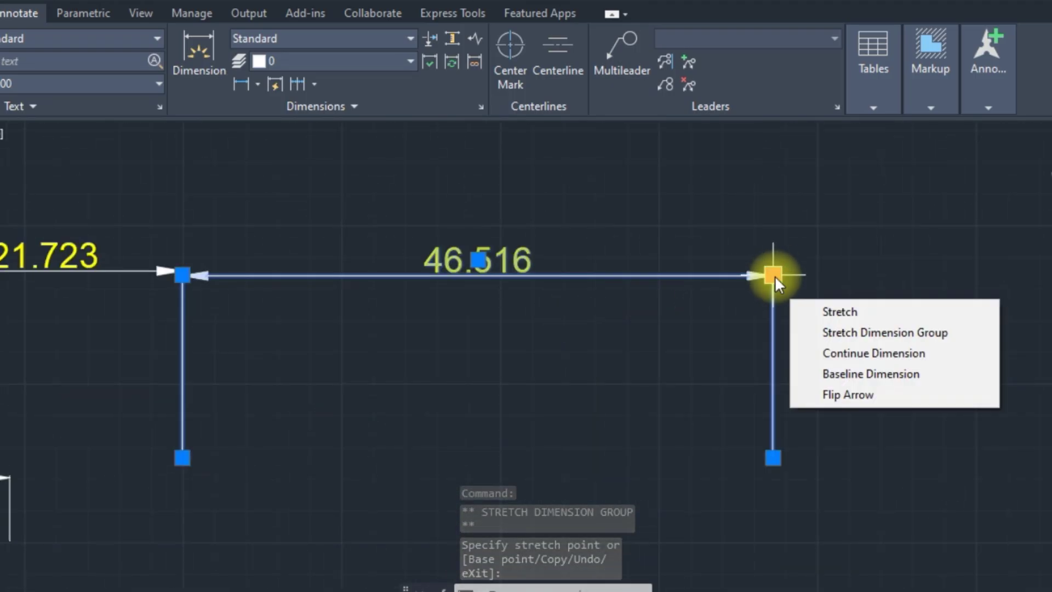
pyautogui.click(837, 362)
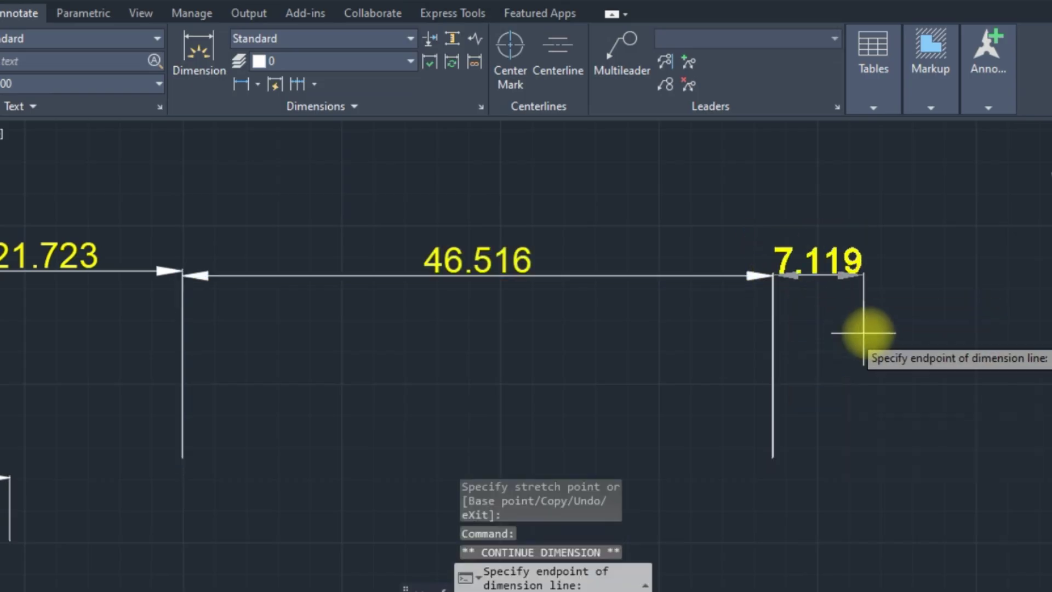
pyautogui.moveTo(928, 322); pyautogui.dragTo(359, 301, button='middle')
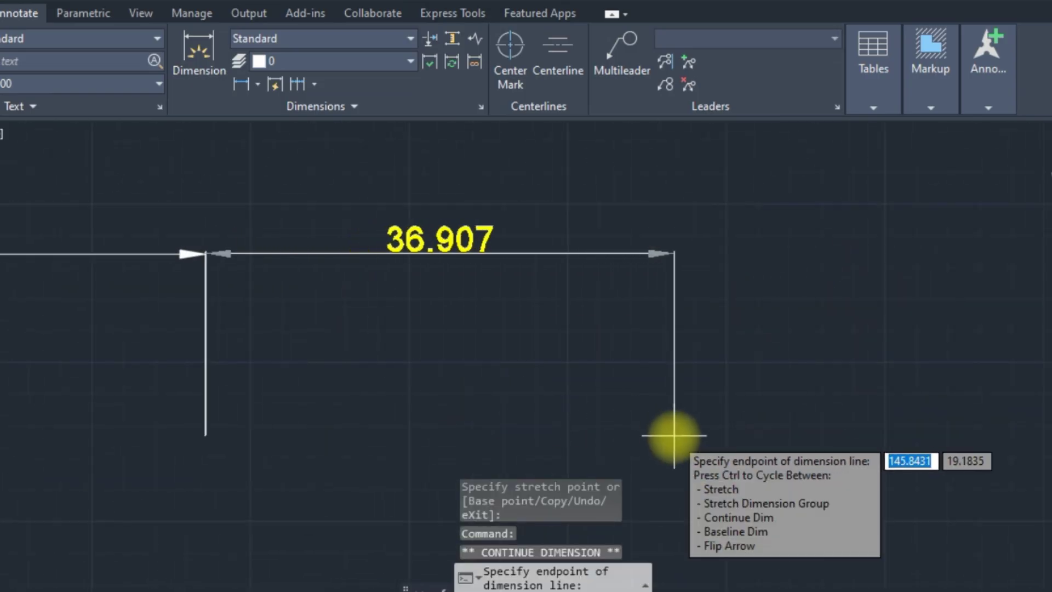
pyautogui.click(676, 437)
pyautogui.click(1007, 437)
pyautogui.moveTo(997, 438); pyautogui.dragTo(439, 416, button='middle')
pyautogui.click(853, 419)
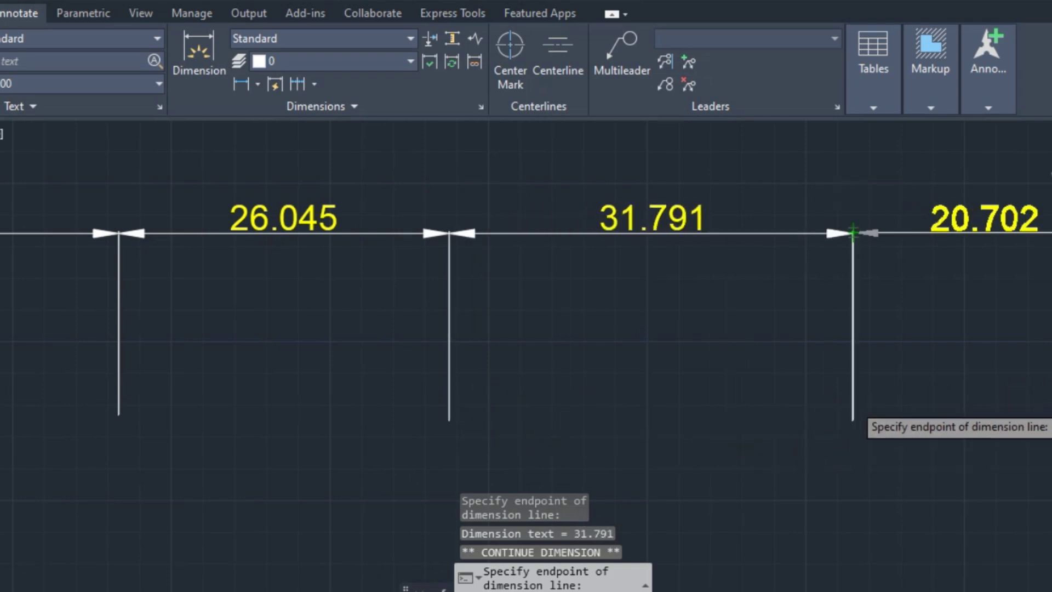
pyautogui.click(879, 415)
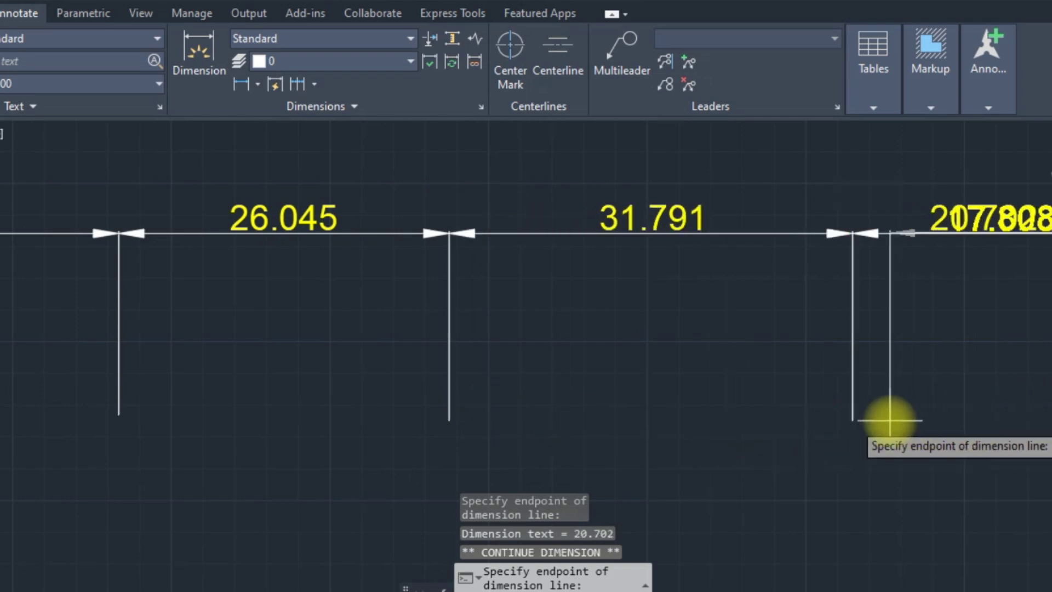
pyautogui.scroll(-4, 790, 428)
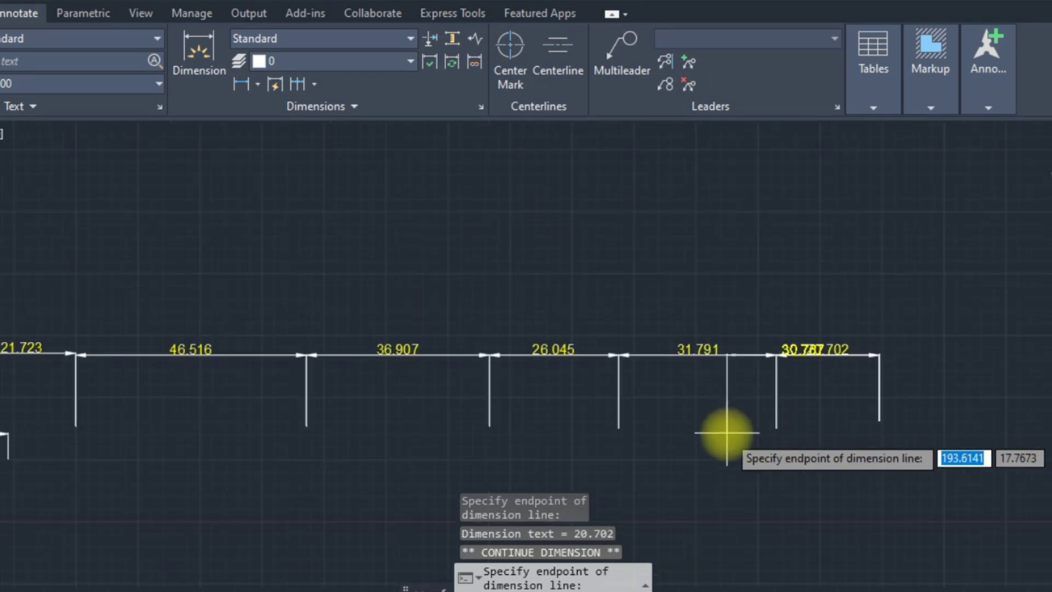
pyautogui.scroll(4, 707, 424)
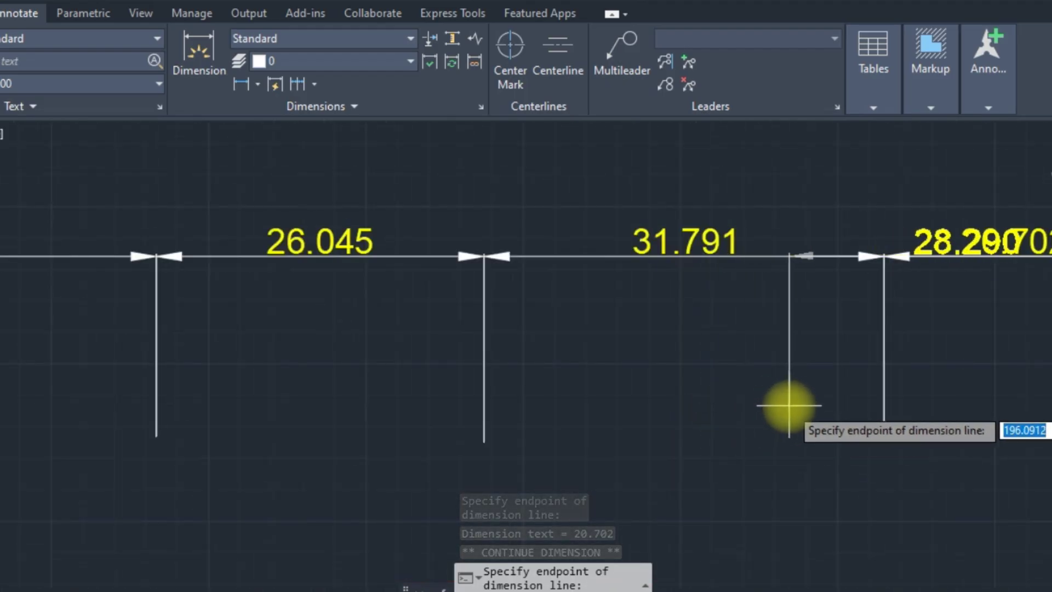
pyautogui.press('Escape')
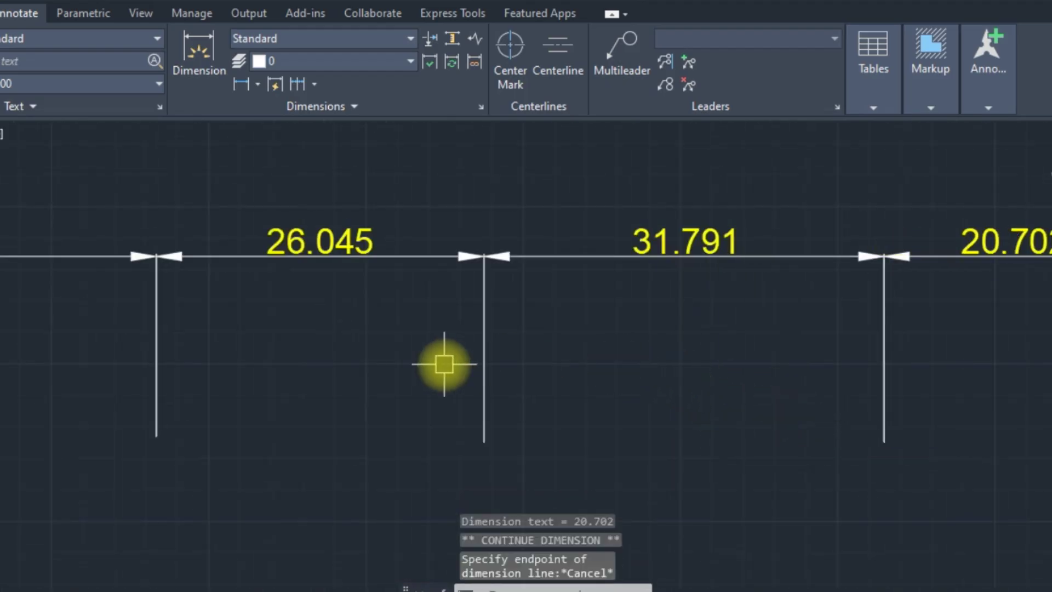
# Step: Add a 46.873 linear dimension below the 94.764 dimension and select it
pyautogui.moveTo(446, 363); pyautogui.dragTo(545, 372, button='middle')
pyautogui.scroll(-4, 545, 372)
pyautogui.moveTo(379, 378)
pyautogui.mouseDown(button='middle')
pyautogui.moveTo(587, 371)
pyautogui.moveTo(718, 380)
pyautogui.mouseUp(button='middle')
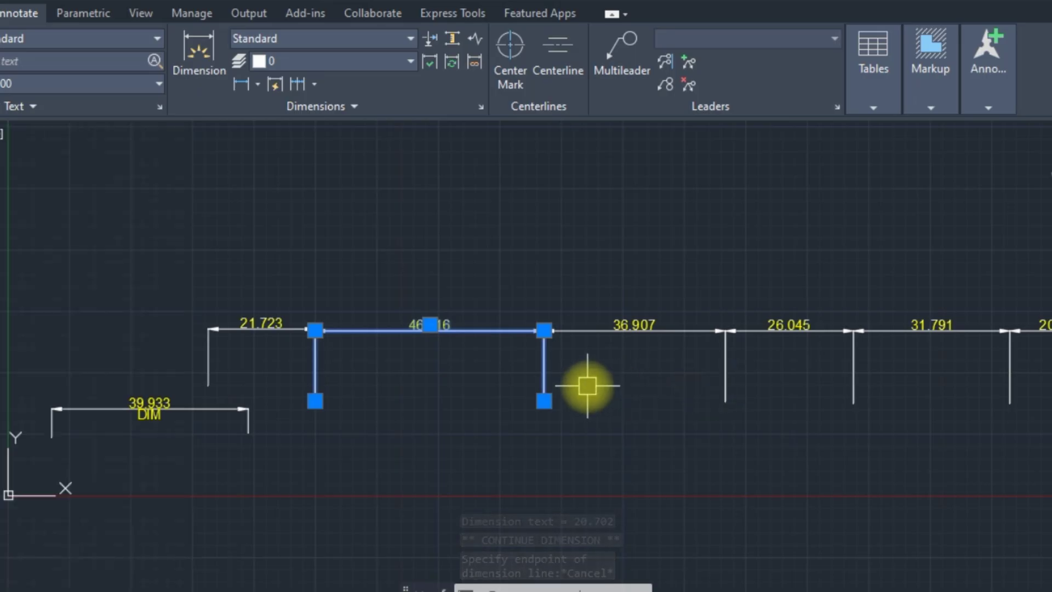
pyautogui.moveTo(698, 389); pyautogui.dragTo(3, 387, button='middle')
pyautogui.scroll(3, 359, 378)
pyautogui.press('space')
pyautogui.click(289, 441)
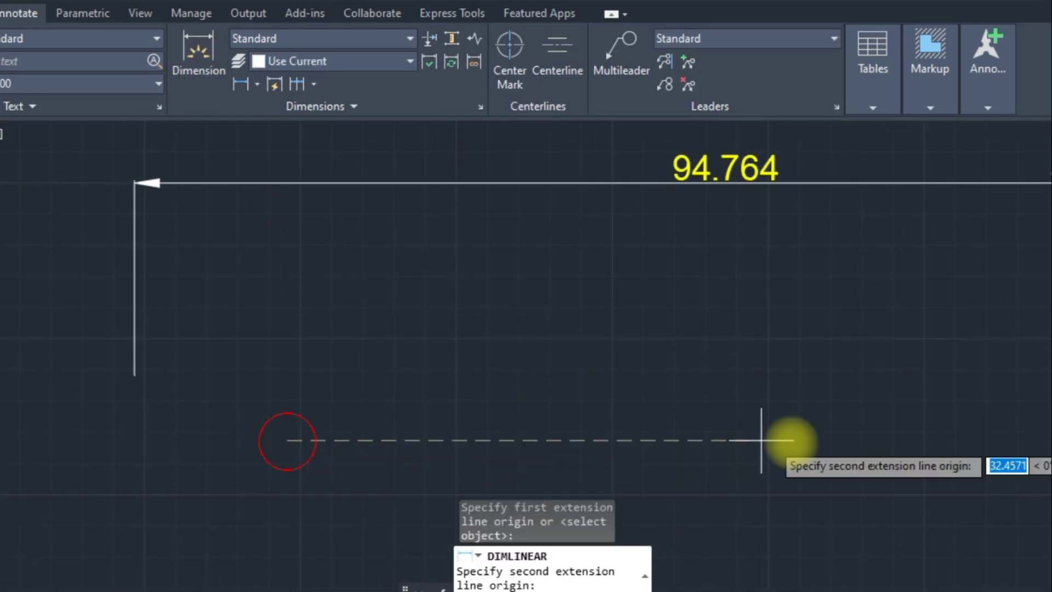
pyautogui.click(872, 441)
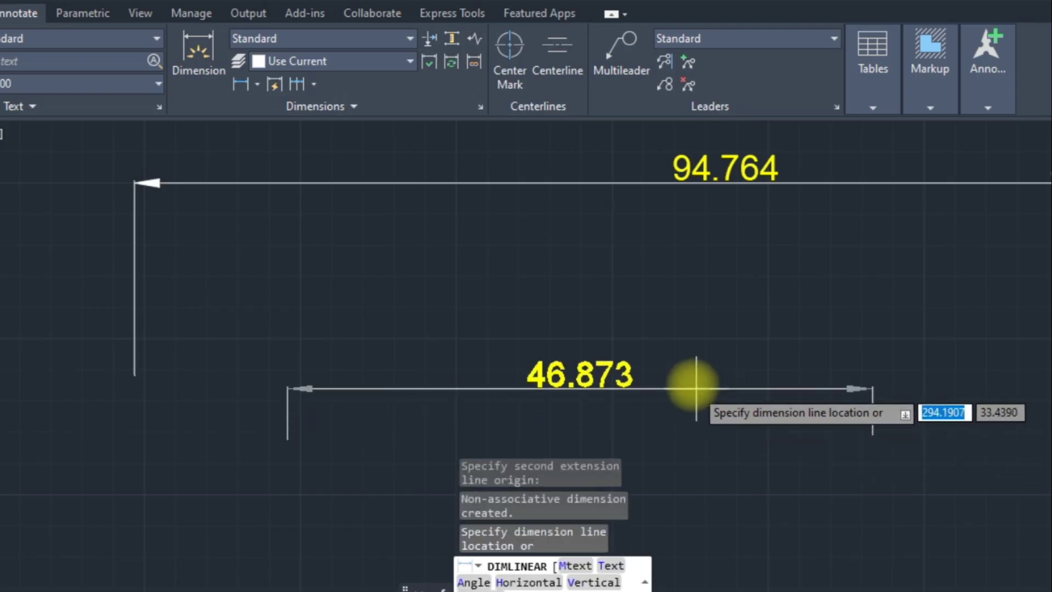
pyautogui.click(670, 352)
pyautogui.moveTo(538, 393); pyautogui.dragTo(449, 336, button='middle')
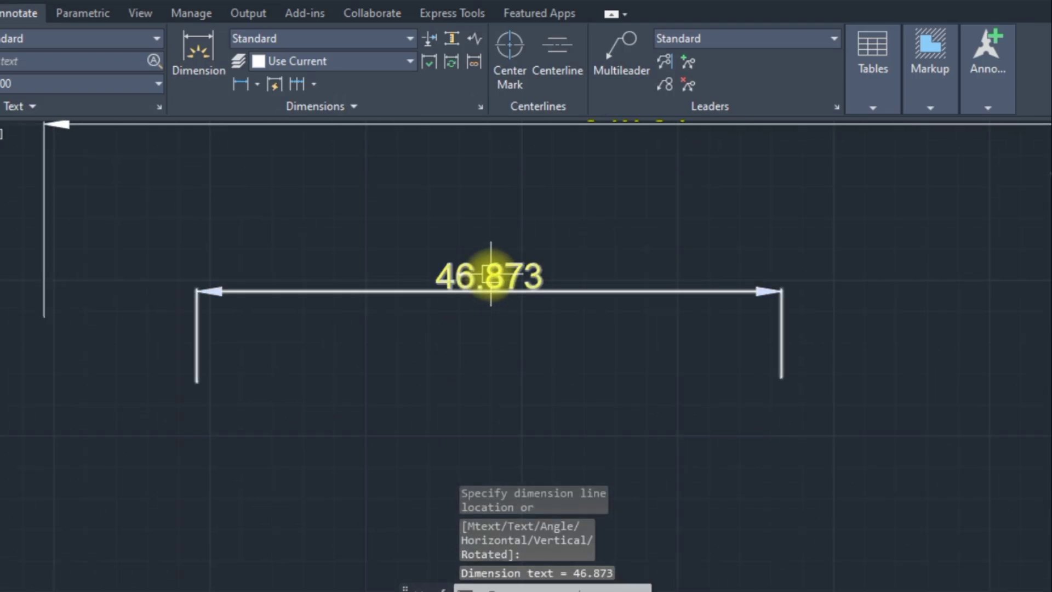
pyautogui.click(633, 289)
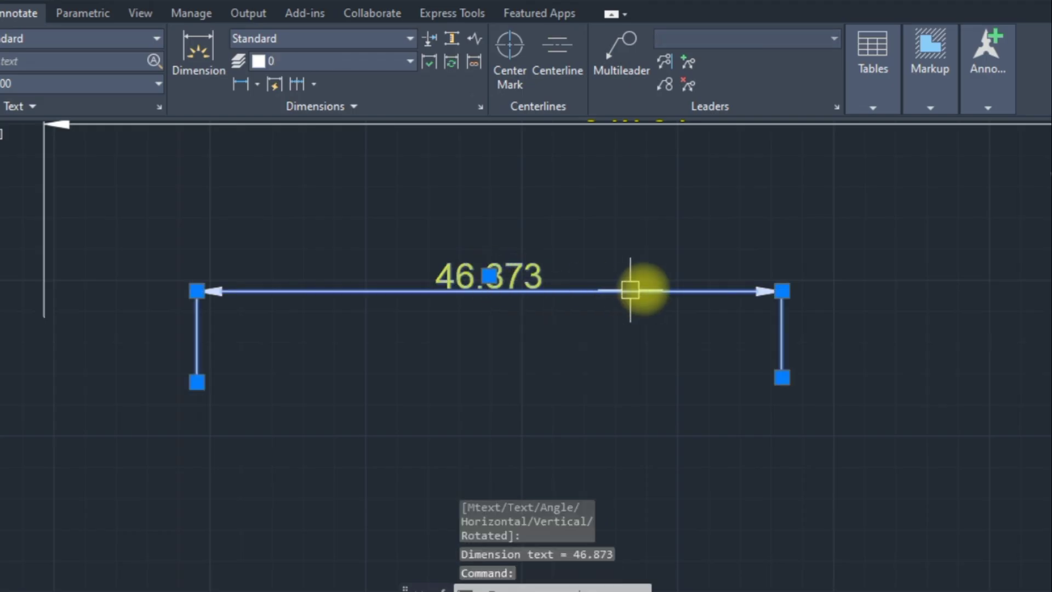
# Step: Set the Standard dimension style's text color to Green, keeping vertical placement Above
pyautogui.write('d')
pyautogui.press('Return')
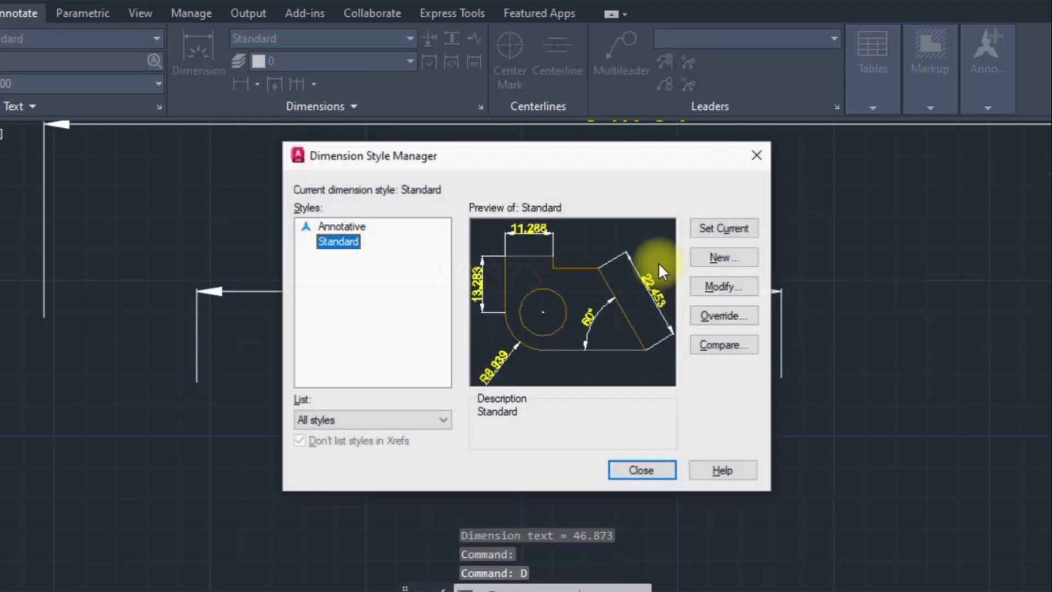
pyautogui.click(722, 291)
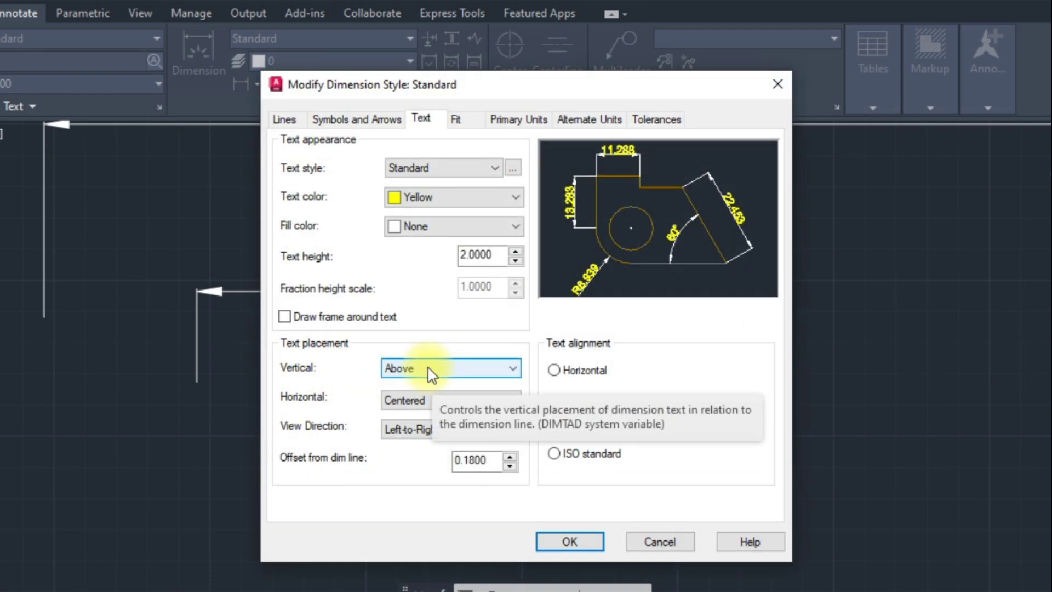
pyautogui.click(443, 208)
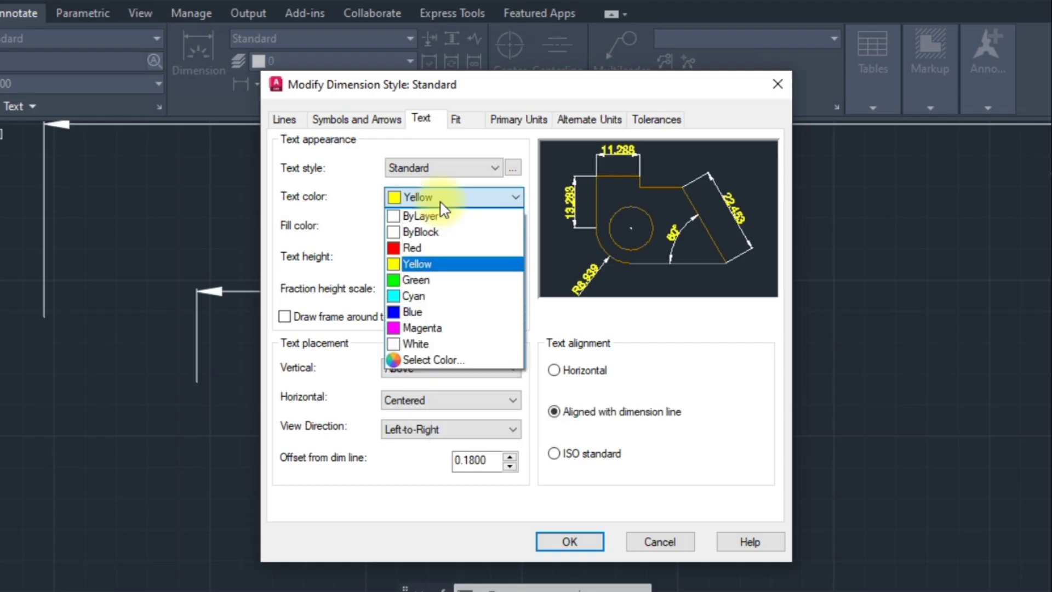
pyautogui.click(433, 280)
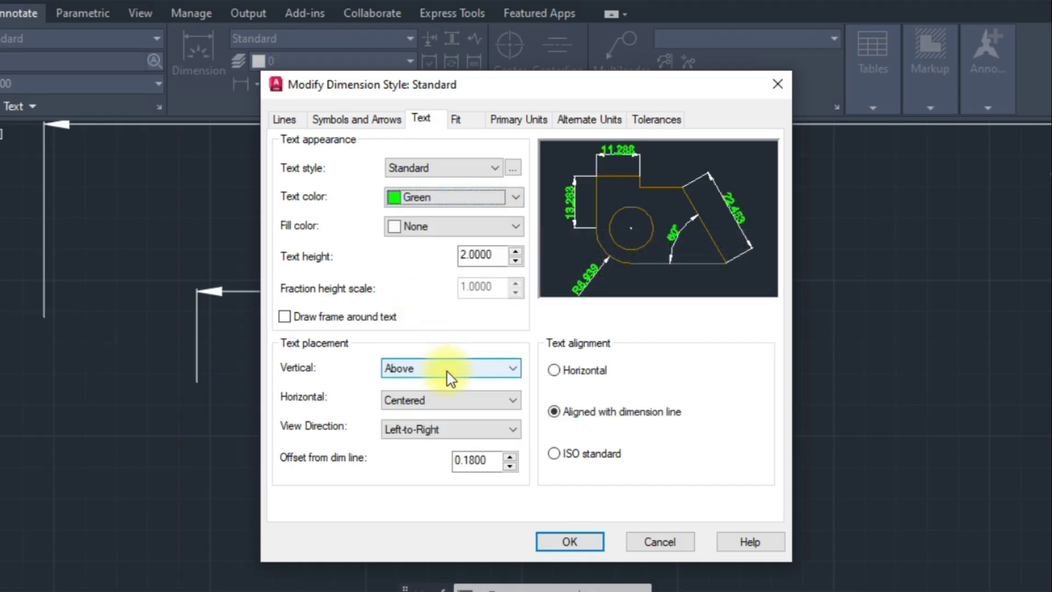
pyautogui.click(450, 378)
pyautogui.click(401, 399)
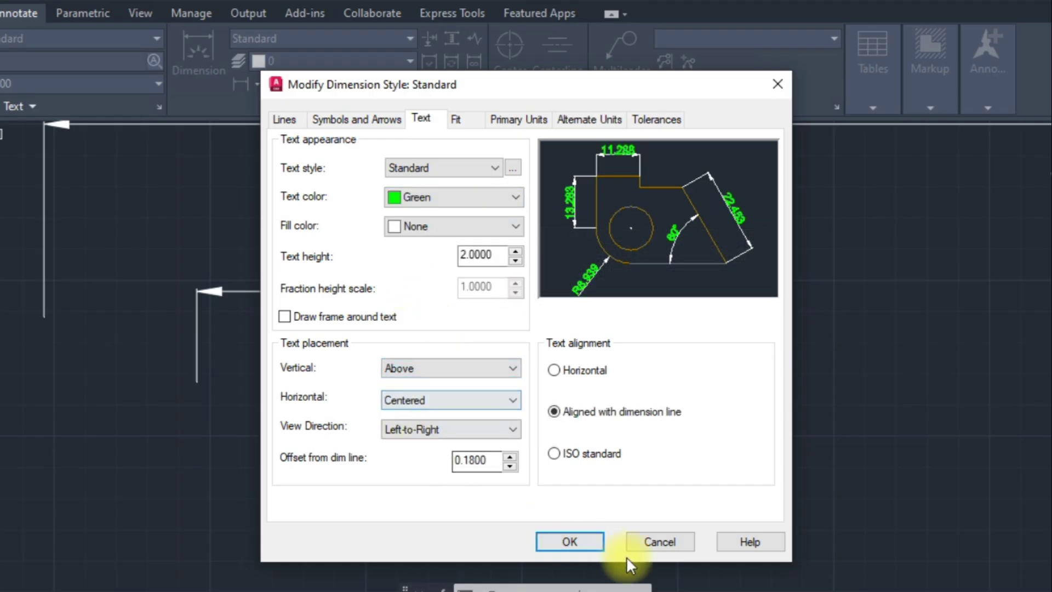
pyautogui.click(579, 543)
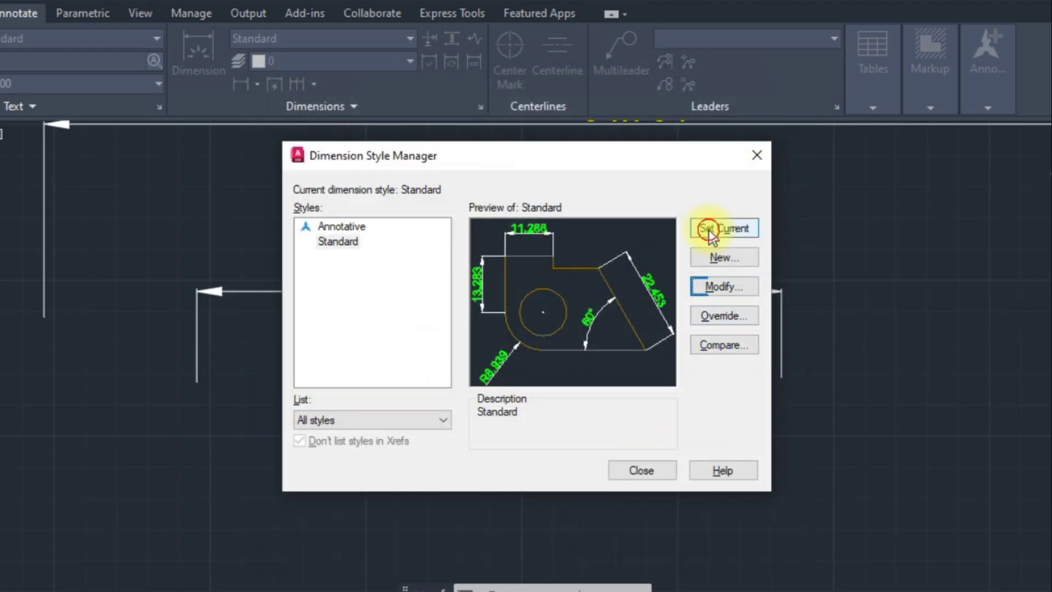
pyautogui.click(660, 475)
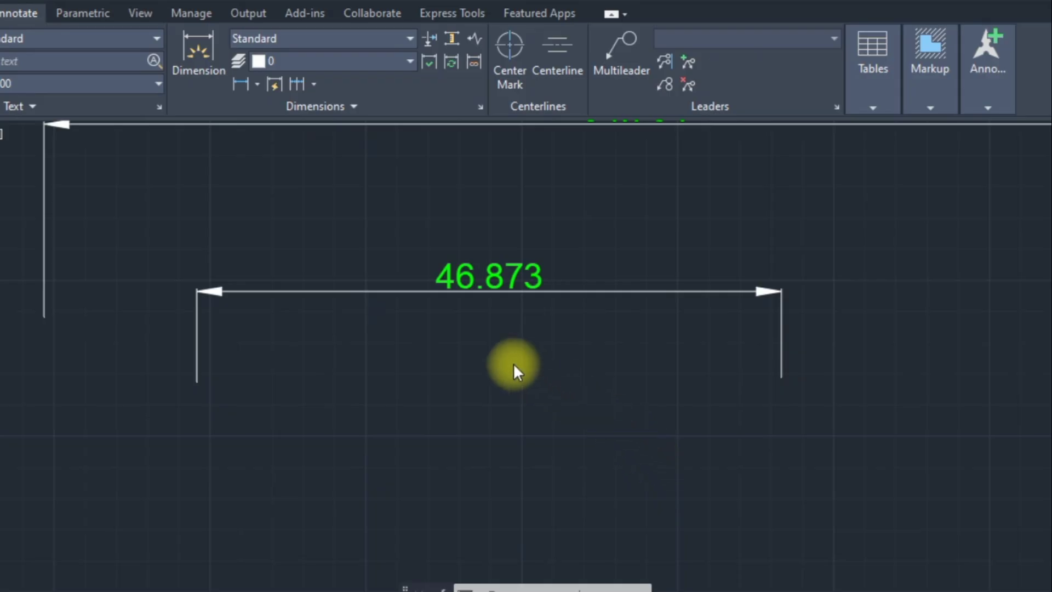
# Step: Start entering the text override <>\XDIM for the 46.873 dimension in Properties
pyautogui.click(465, 283)
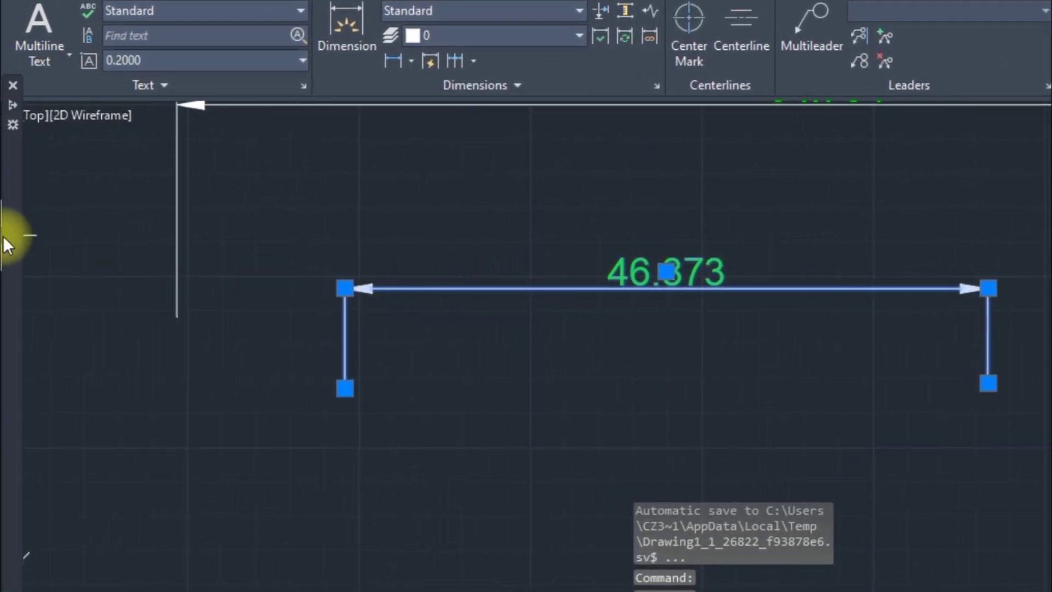
pyautogui.moveTo(8, 230)
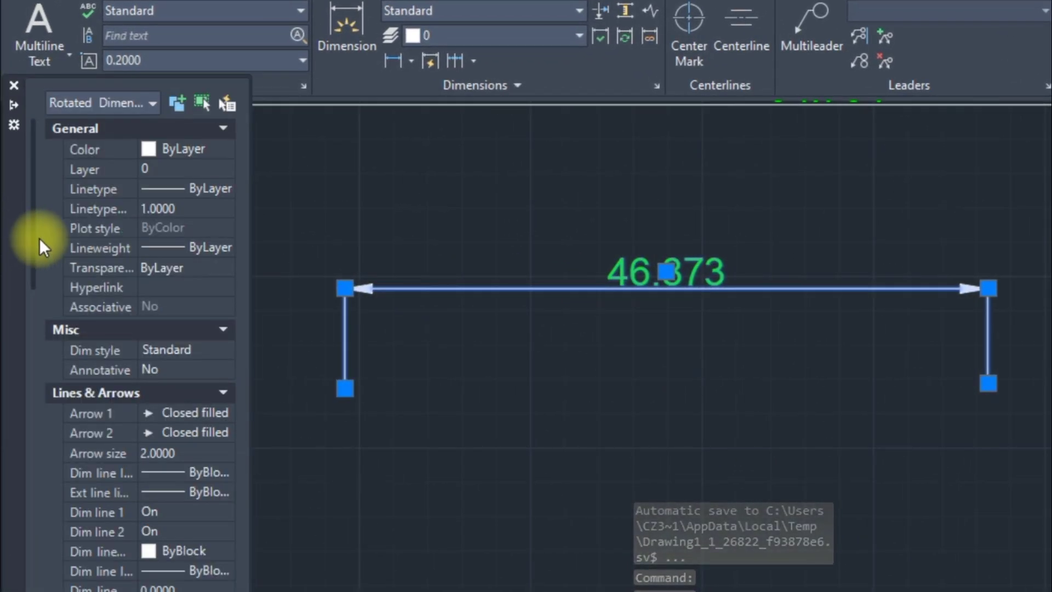
pyautogui.moveTo(33, 237); pyautogui.dragTo(19, 478)
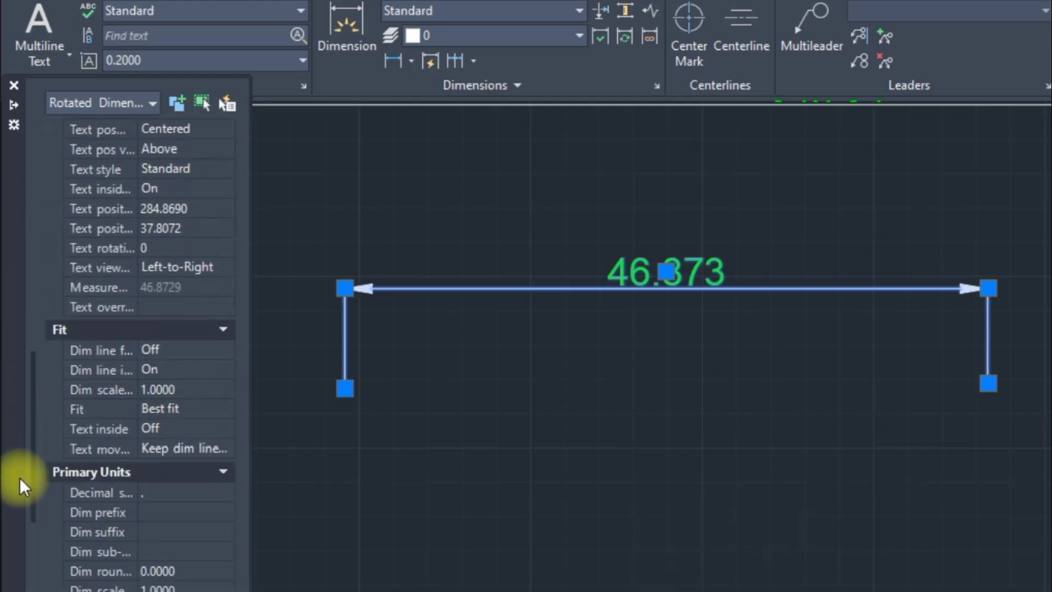
pyautogui.click(187, 308)
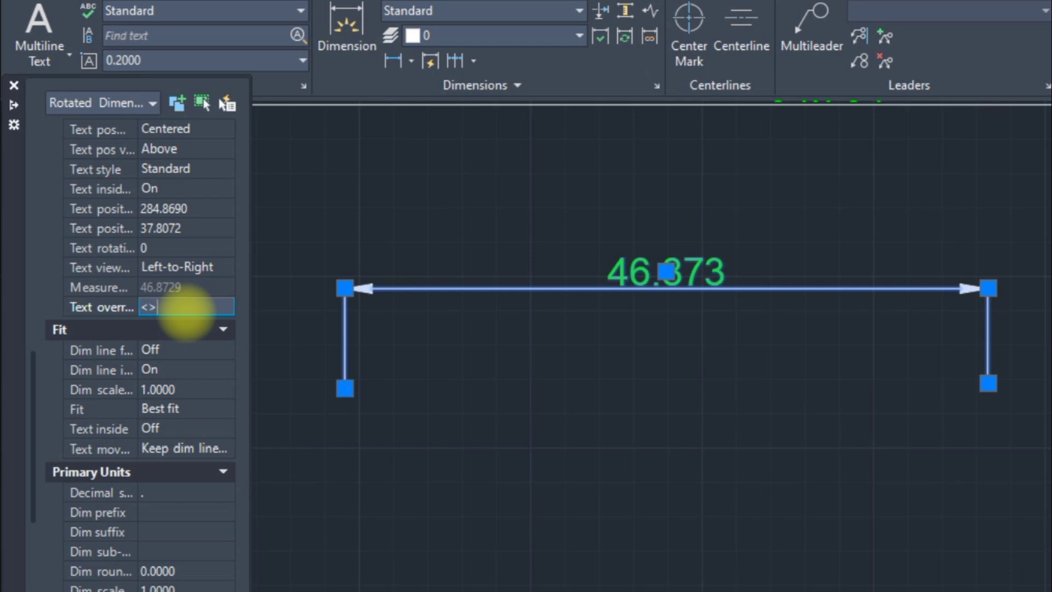
pyautogui.write('\\')
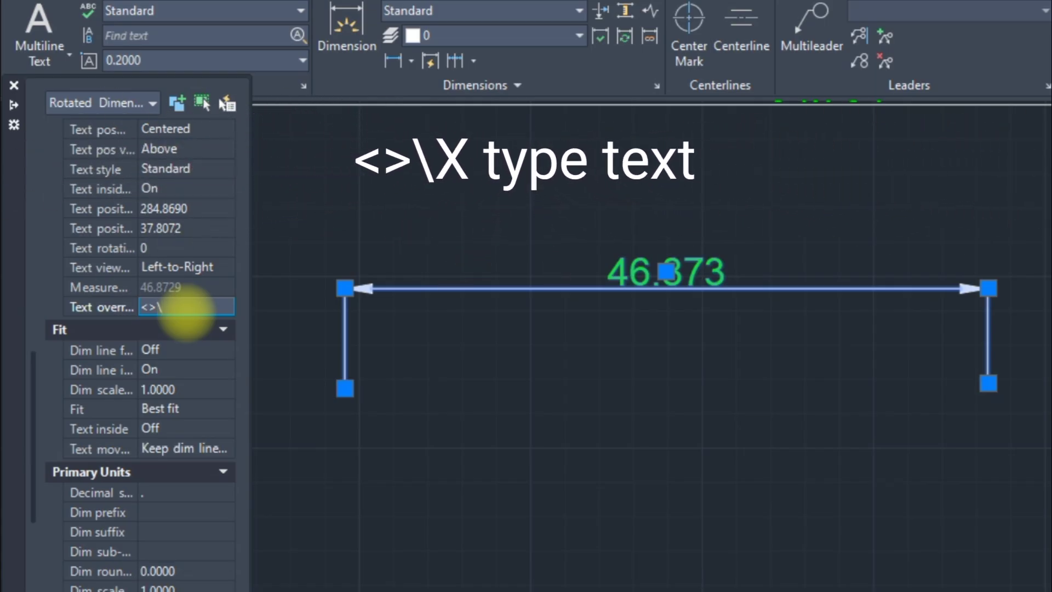
pyautogui.write('XDIM')
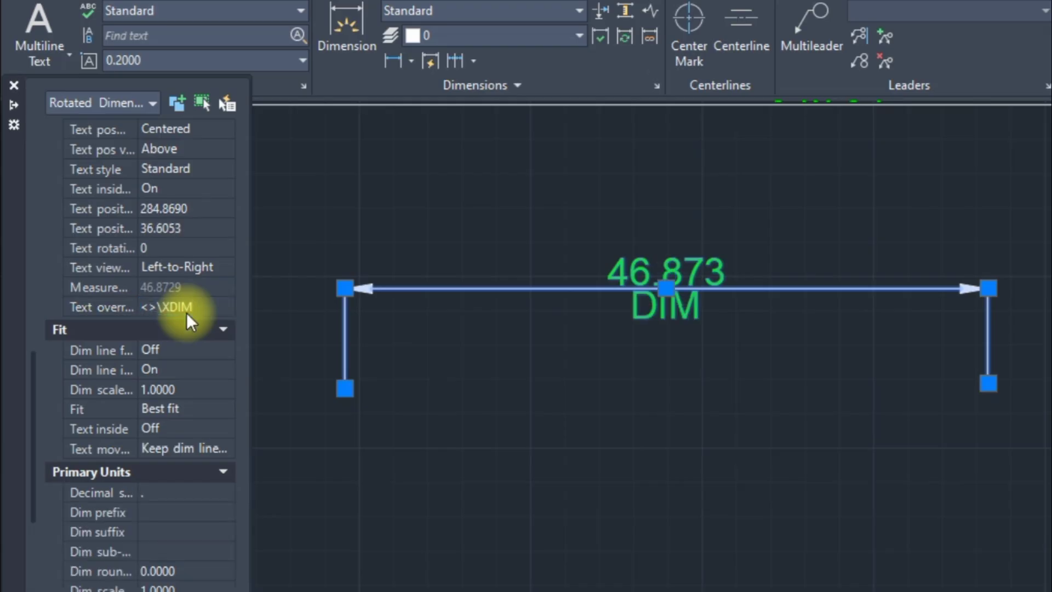
# Step: Apply the DIM text override, close Properties and clear the selection
pyautogui.hotkey('ctrl', '1')
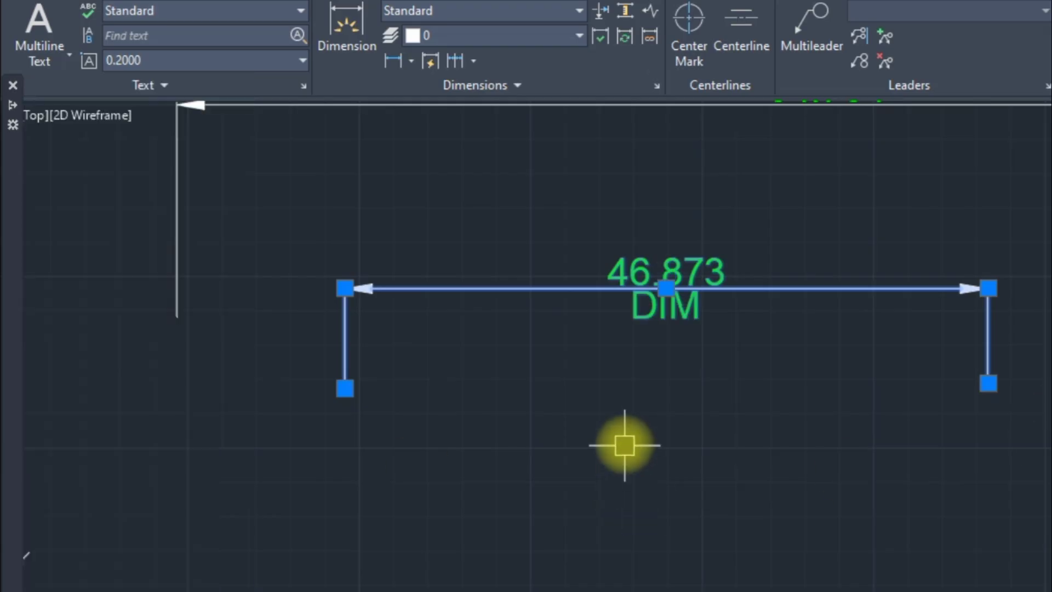
pyautogui.press('Escape')
pyautogui.scroll(-4, 673, 377)
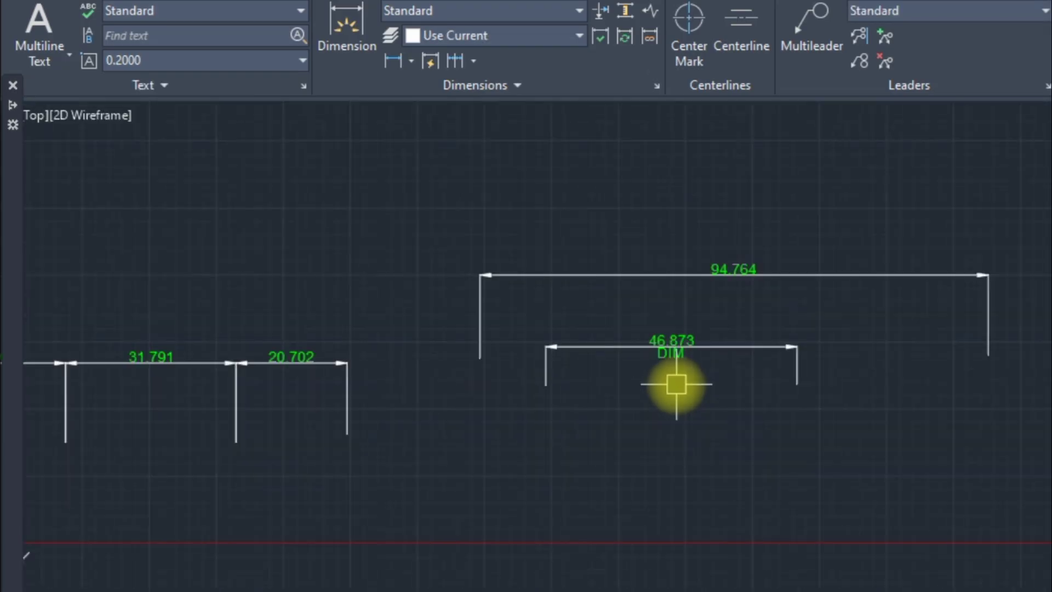
pyautogui.scroll(4, 650, 350)
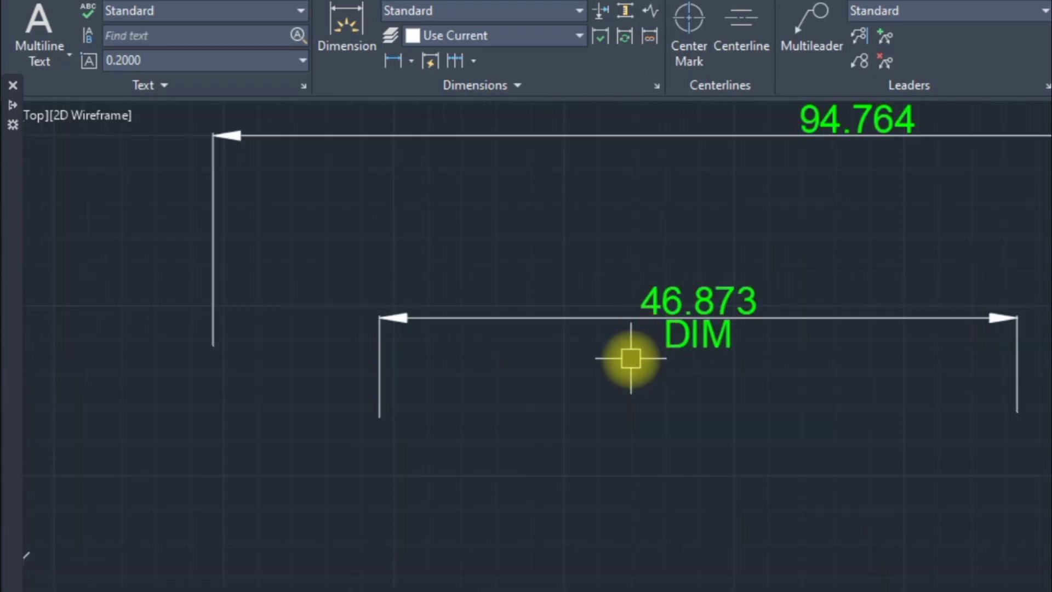
# Step: Set the Standard dimension style's vertical text placement to Centered
pyautogui.write('d')
pyautogui.press('Return')
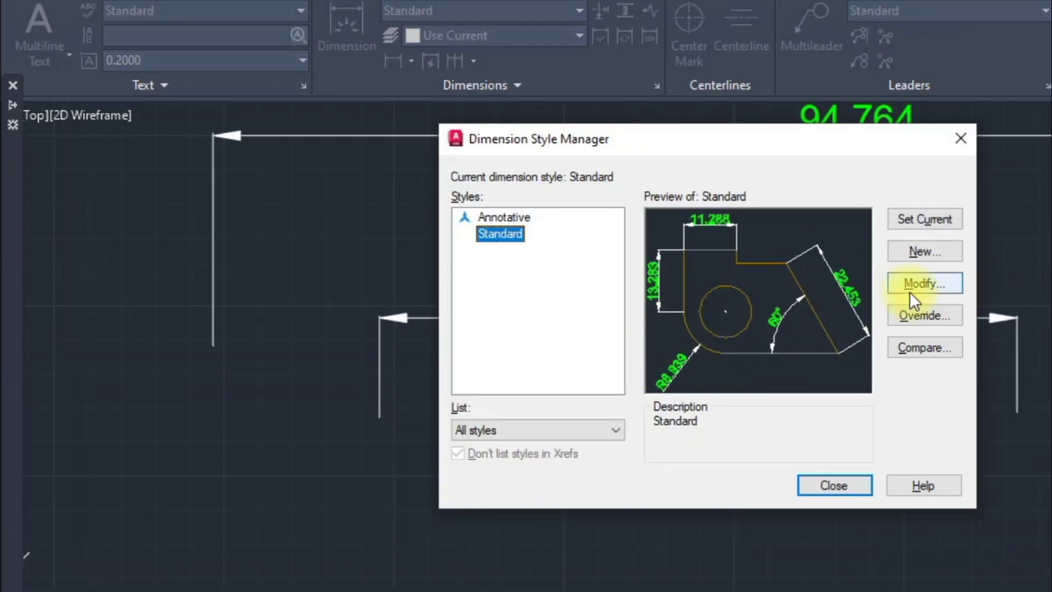
pyautogui.click(912, 288)
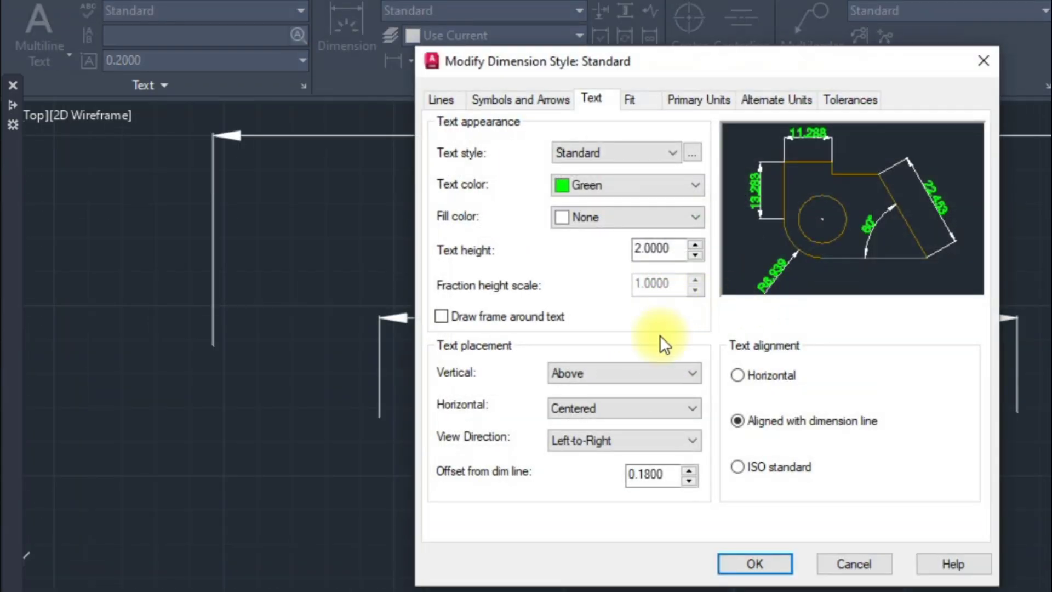
pyautogui.click(584, 379)
pyautogui.click(583, 393)
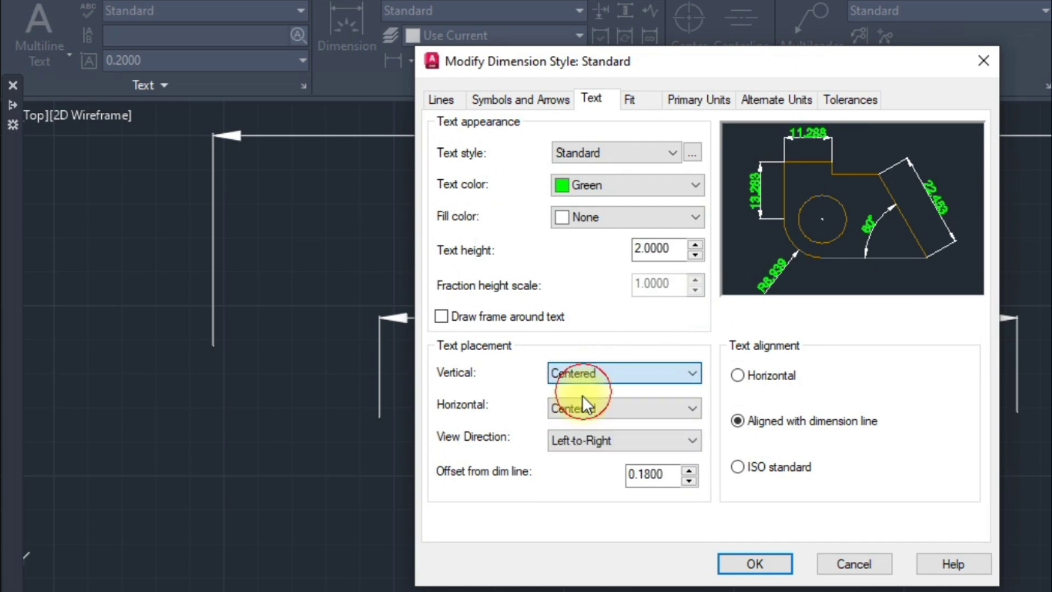
pyautogui.click(758, 564)
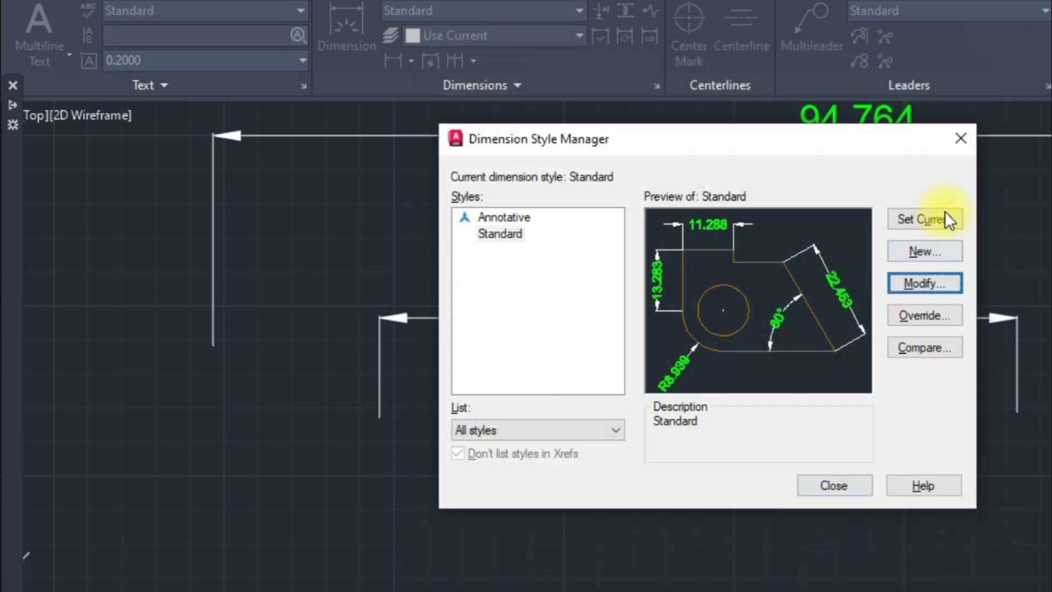
pyautogui.click(833, 486)
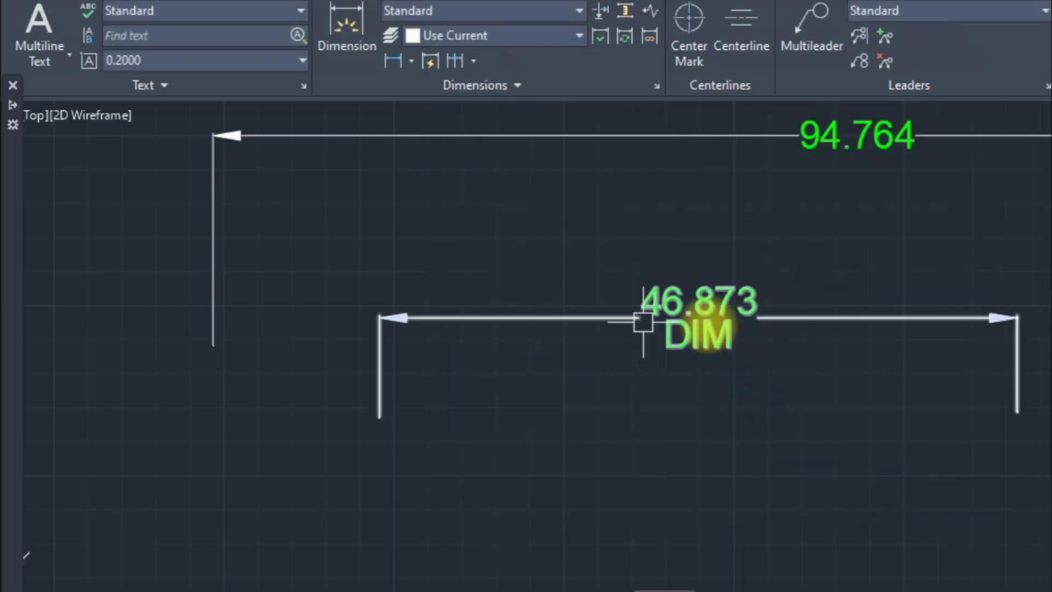
# Step: Delete the 94.764 dimension using a crossing window
pyautogui.moveTo(806, 328); pyautogui.dragTo(500, 338, button='middle')
pyautogui.moveTo(921, 380); pyautogui.dragTo(770, 371, button='middle')
pyautogui.scroll(-4, 771, 371)
pyautogui.scroll(4, 423, 406)
pyautogui.moveTo(428, 377)
pyautogui.mouseDown(button='middle')
pyautogui.moveTo(603, 376)
pyautogui.moveTo(14, 404)
pyautogui.moveTo(78, 397)
pyautogui.mouseUp(button='middle')
pyautogui.click(979, 282)
pyautogui.click(816, 122)
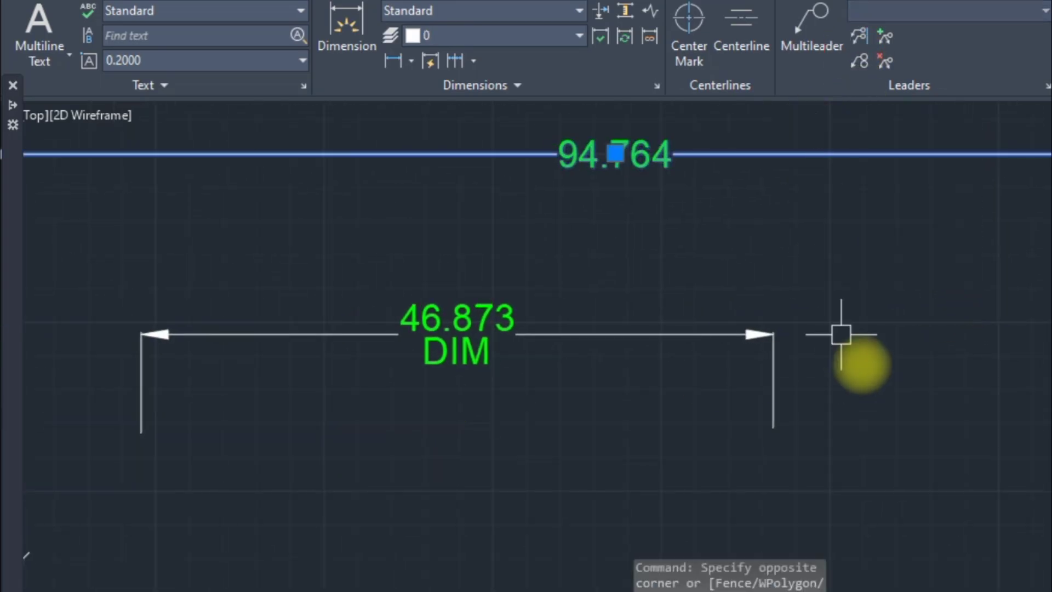
pyautogui.press('Delete')
# Step: Delete the six chained dimensions from 21.723 to 20.702 with a crossing selection
pyautogui.scroll(-5, 930, 472)
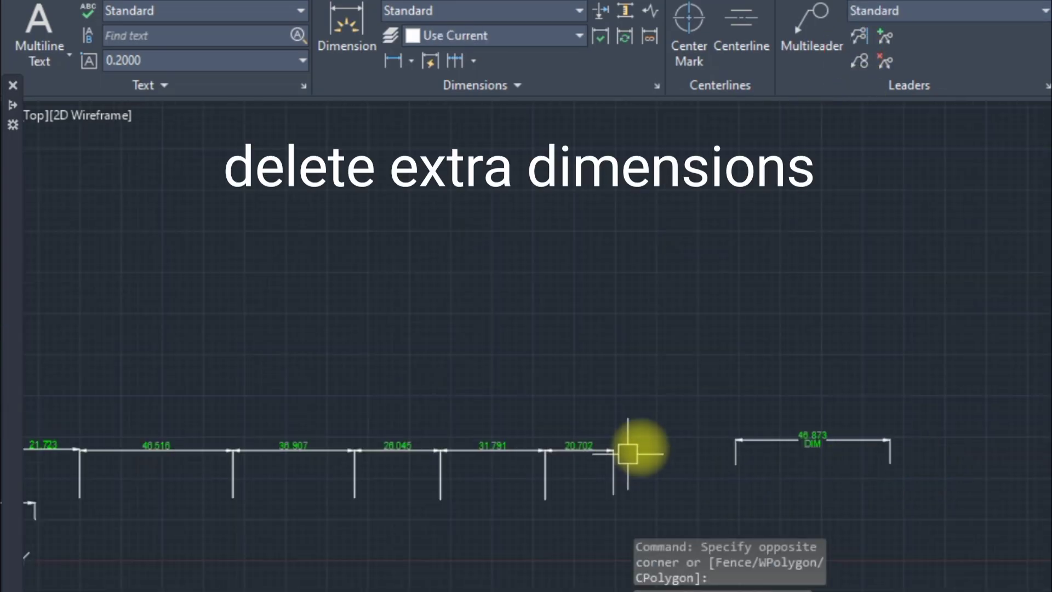
pyautogui.moveTo(639, 442); pyautogui.dragTo(904, 396, button='middle')
pyautogui.click(882, 463)
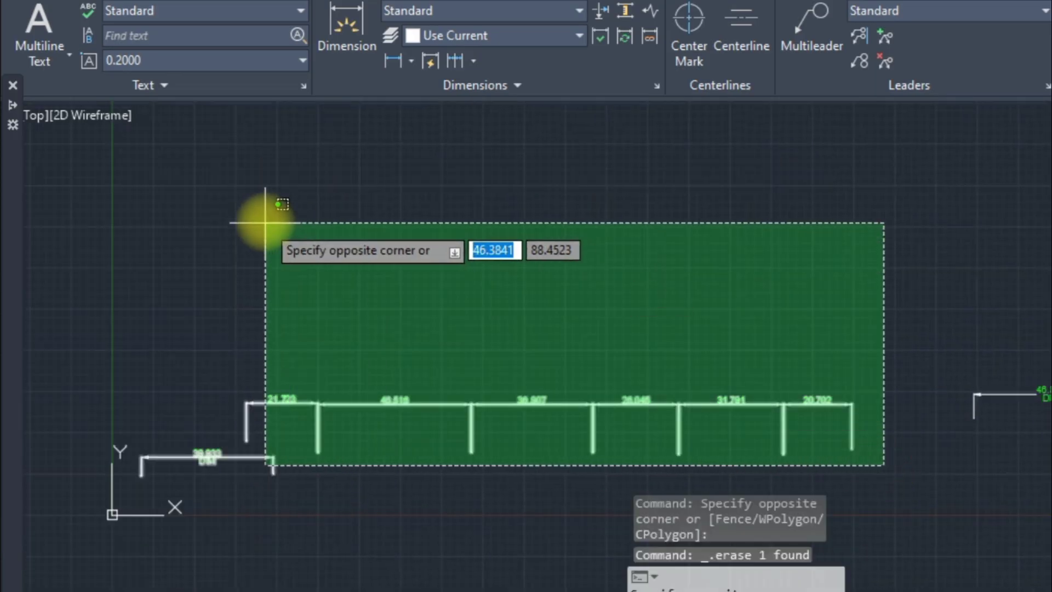
pyautogui.click(320, 228)
pyautogui.press('Delete')
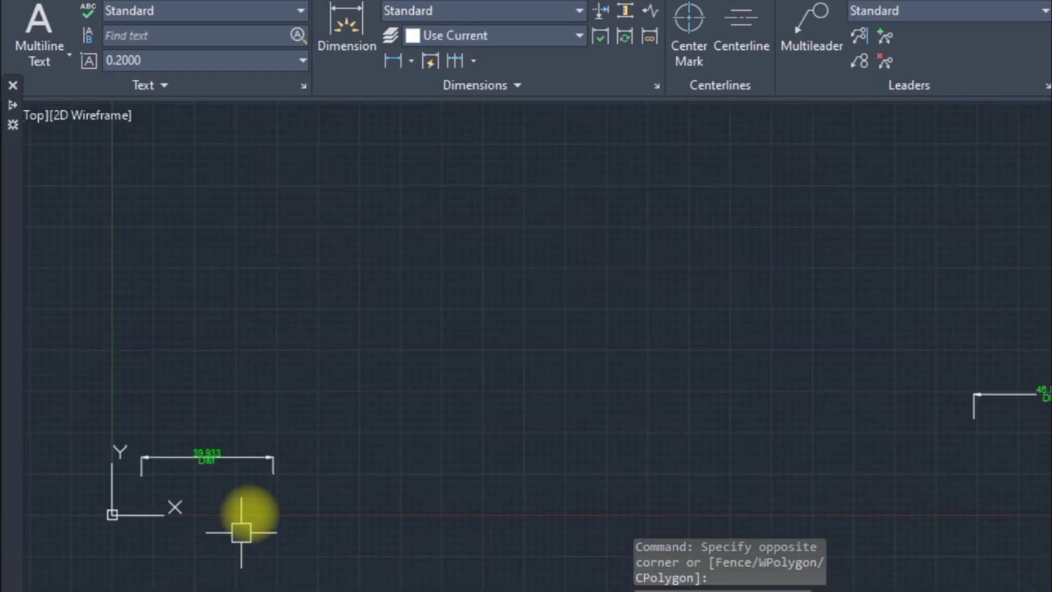
pyautogui.scroll(2, 26, 555)
pyautogui.scroll(4, 1048, 393)
pyautogui.moveTo(853, 352); pyautogui.dragTo(642, 310, button='middle')
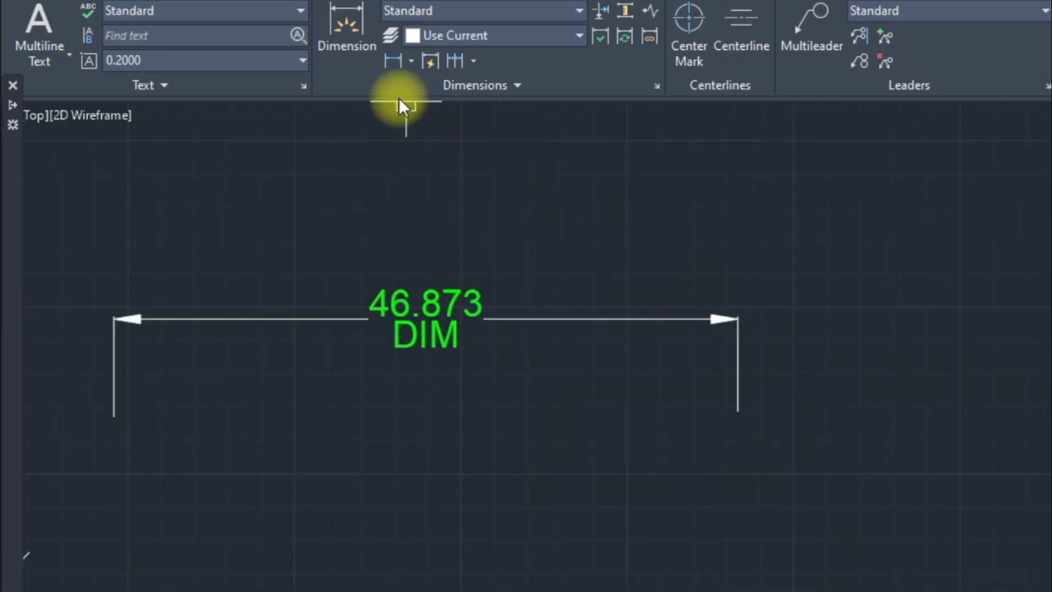
# Step: Place a new 38.574 linear dimension
pyautogui.click(394, 59)
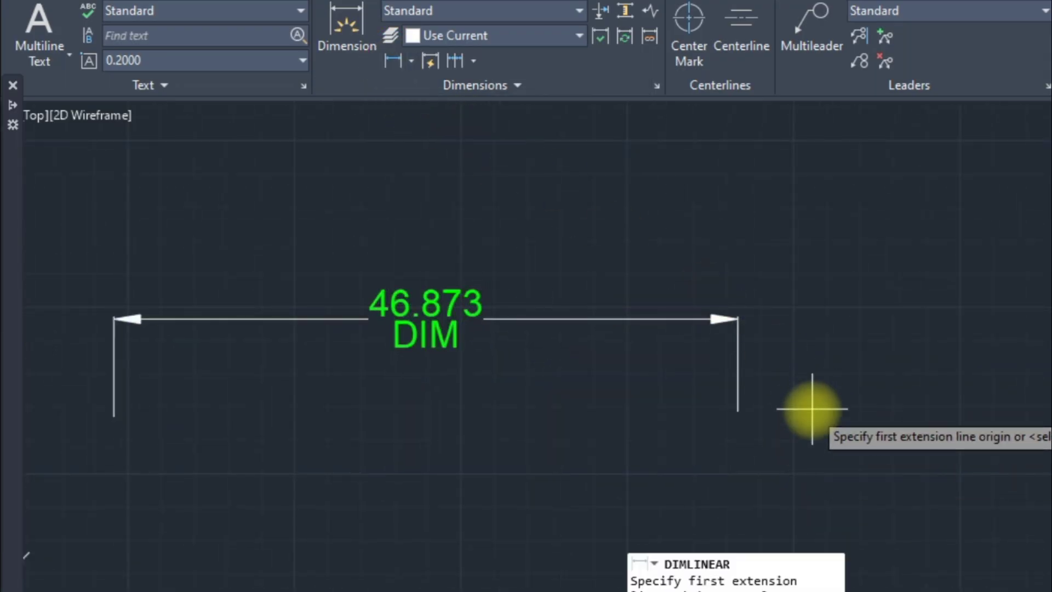
pyautogui.click(815, 417)
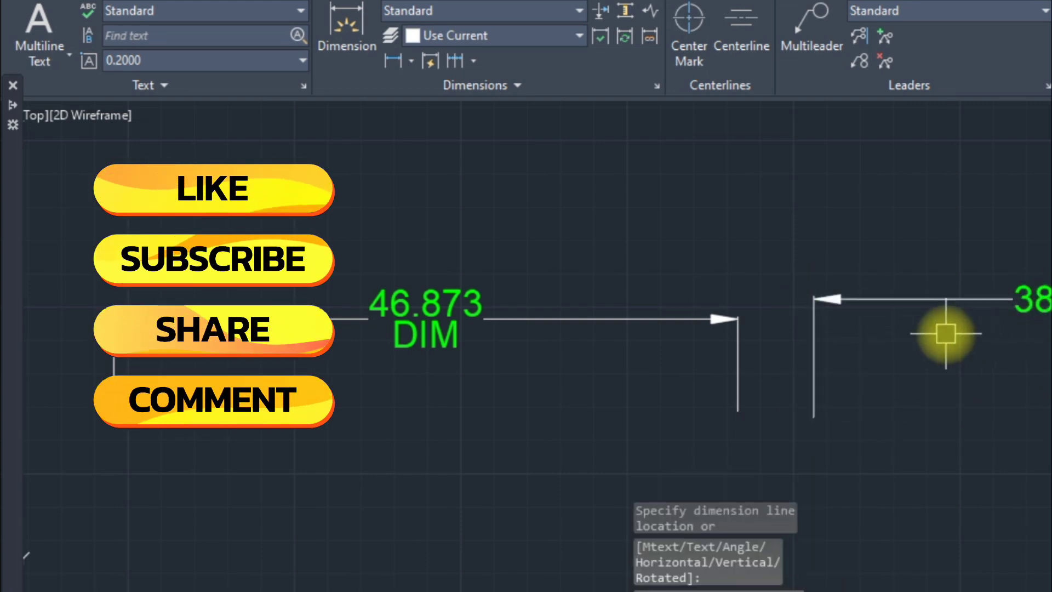
pyautogui.moveTo(946, 332); pyautogui.dragTo(672, 359, button='middle')
pyautogui.click(668, 332)
# Step: Set the Standard dimension style's vertical text placement to Above and make it current
pyautogui.write('d')
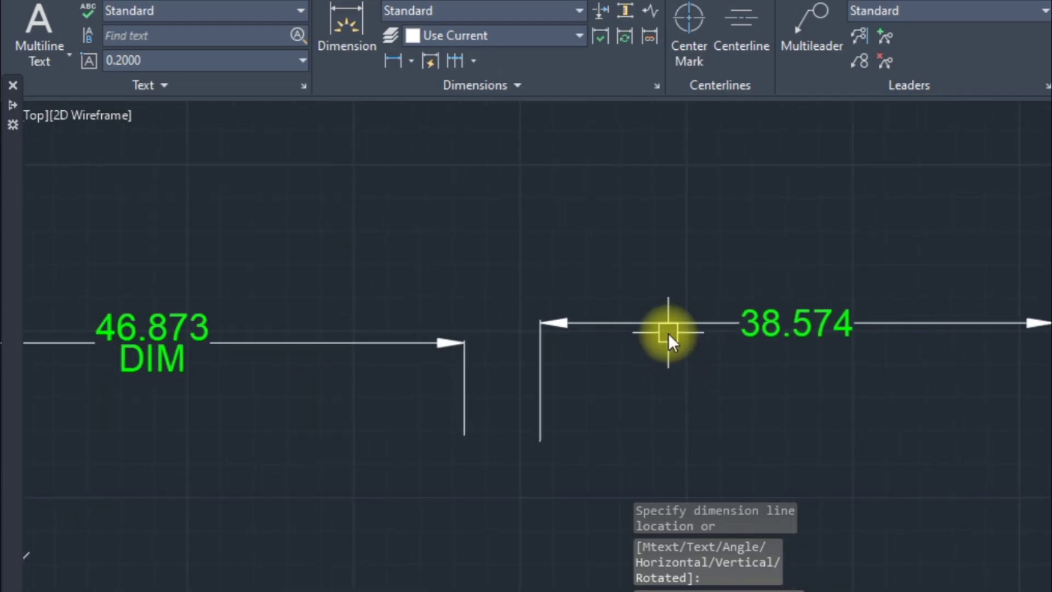
pyautogui.press('Return')
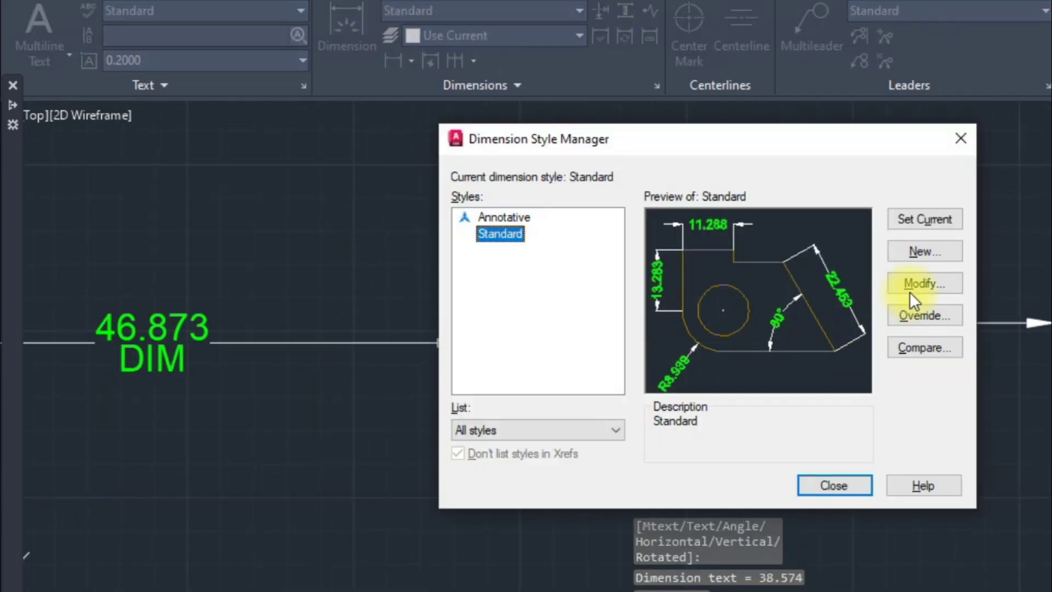
pyautogui.click(916, 284)
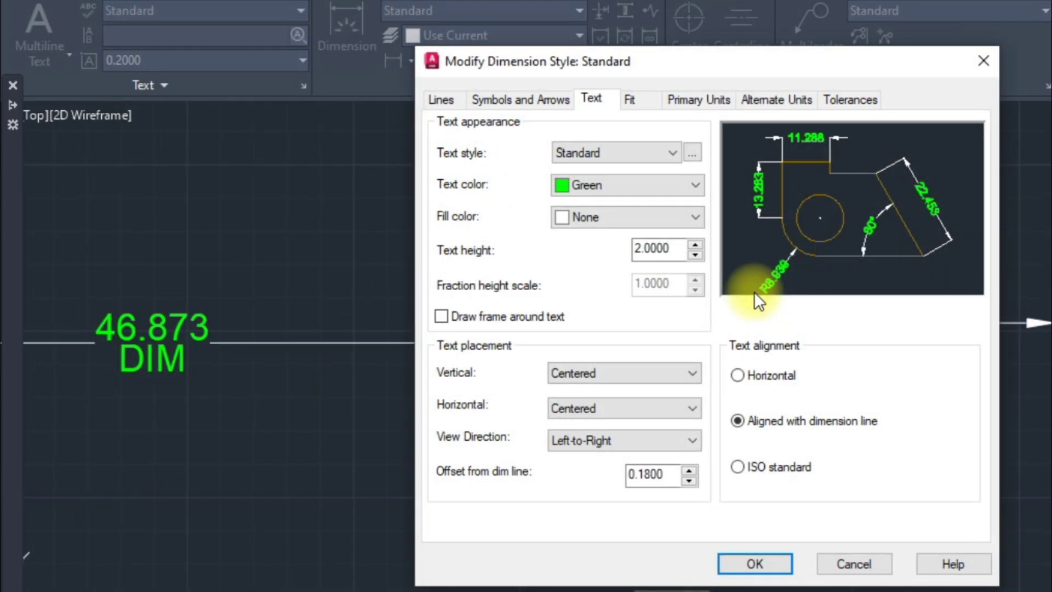
pyautogui.click(674, 373)
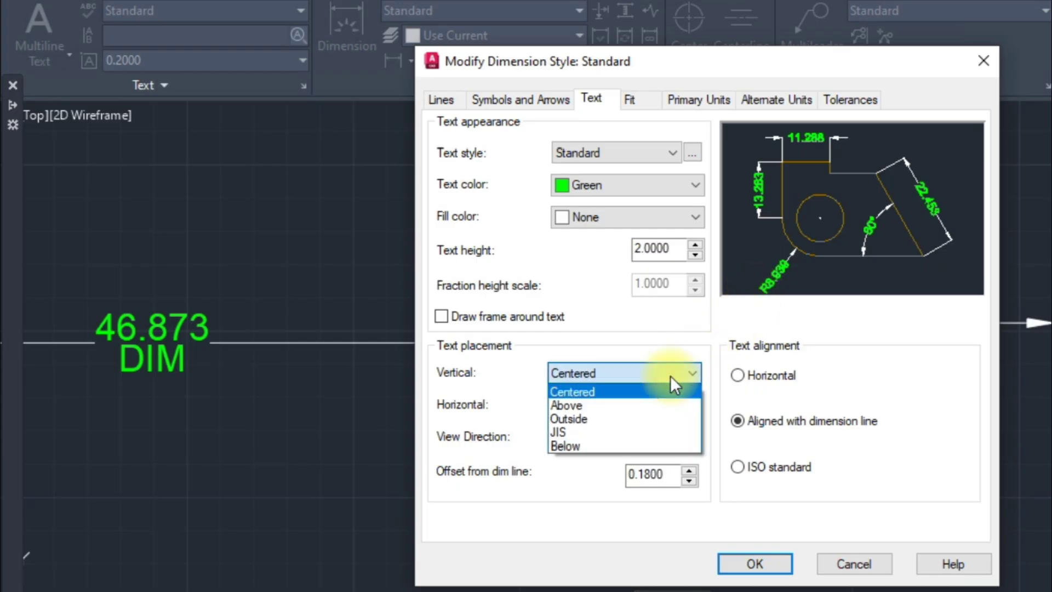
pyautogui.click(590, 405)
pyautogui.click(751, 564)
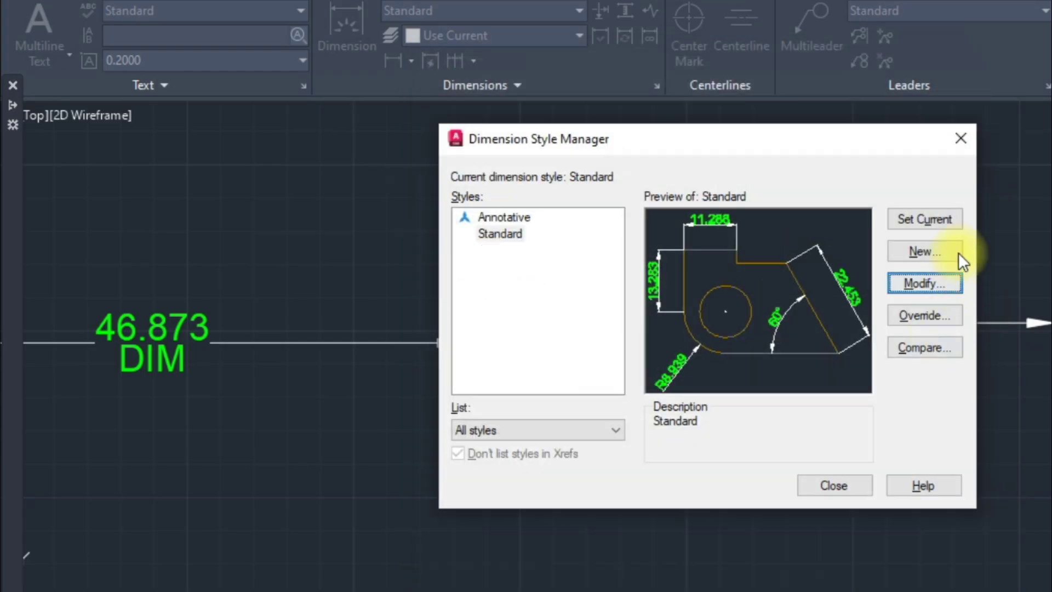
pyautogui.click(933, 221)
pyautogui.click(829, 488)
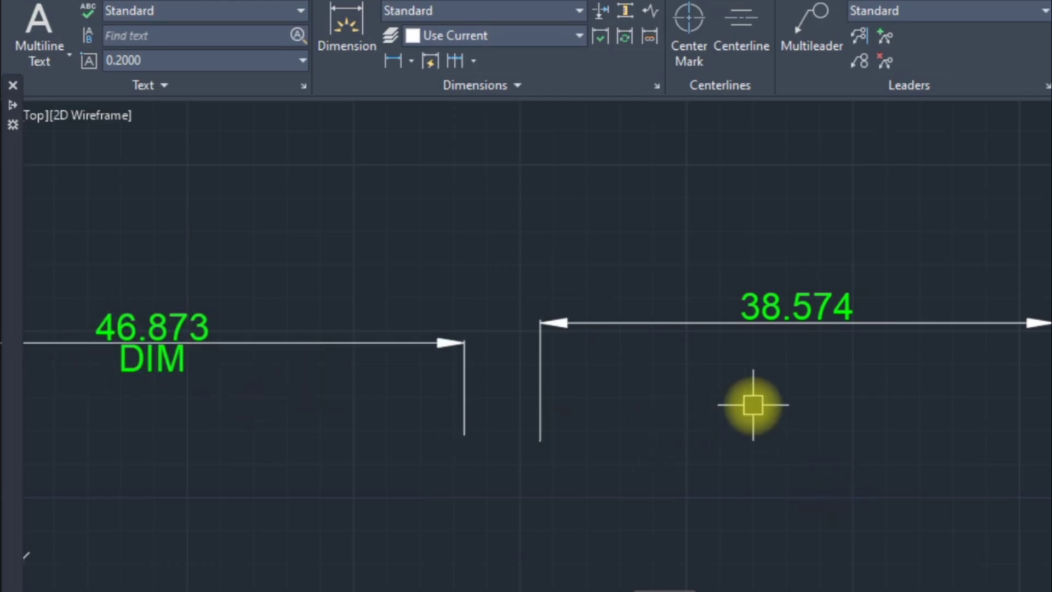
# Step: Set the 38.574 dimension's text override to <>\XDIM LINE so DIM LINE appears below the value
pyautogui.click(787, 324)
pyautogui.moveTo(17, 351)
pyautogui.scroll(-10, 110, 486)
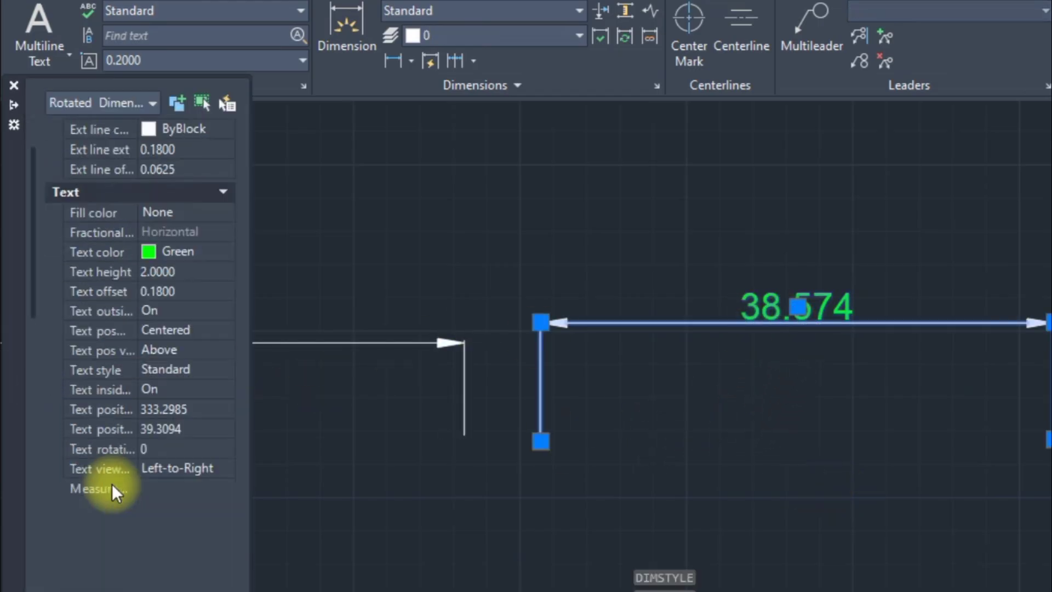
pyautogui.scroll(6, 142, 433)
pyautogui.click(177, 385)
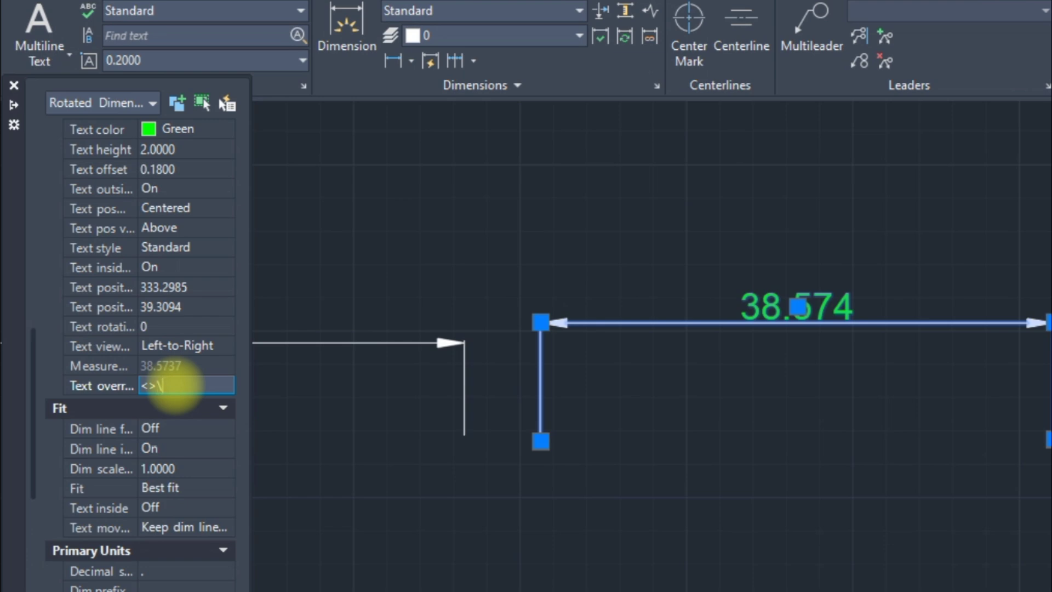
pyautogui.write('<>\\X')
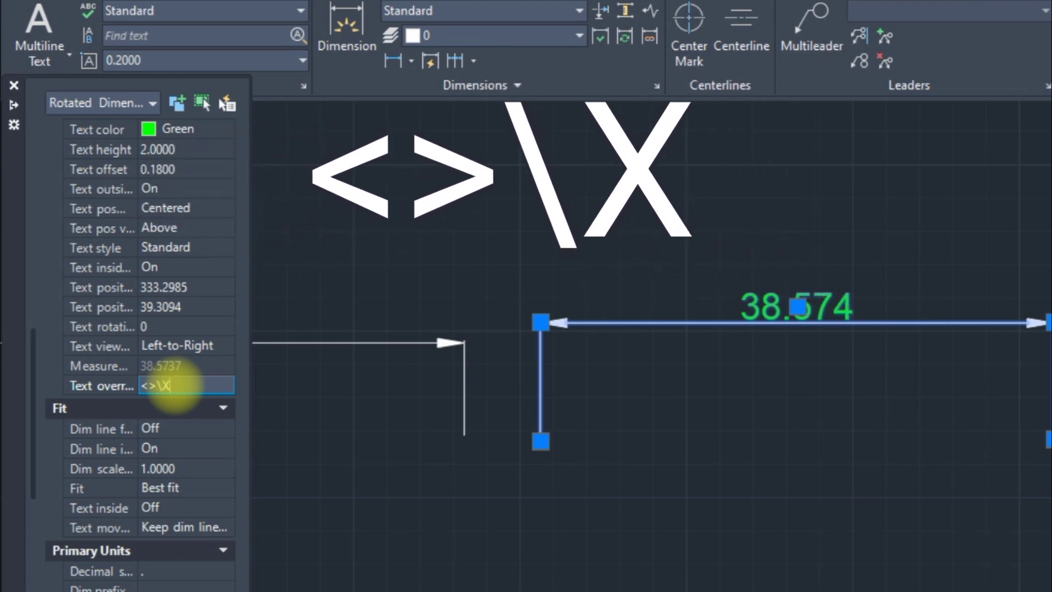
pyautogui.write('DIM LINE')
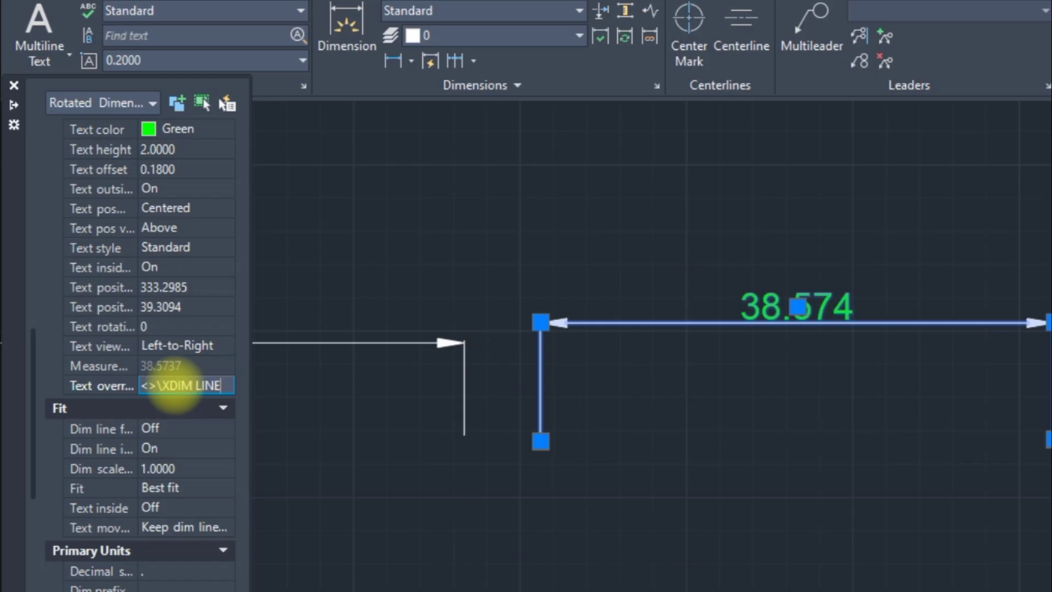
pyautogui.press('Return')
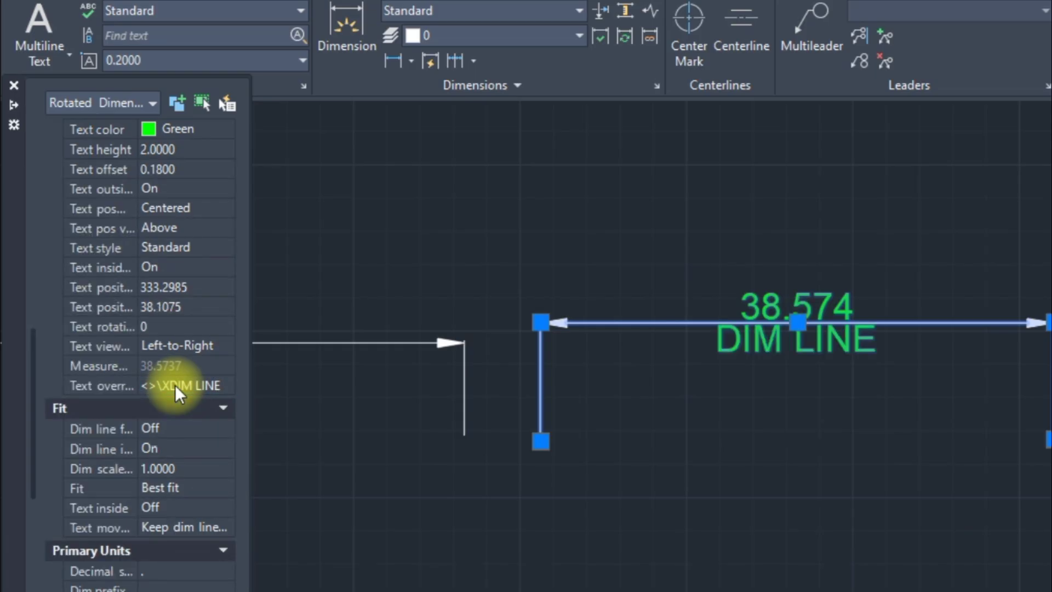
pyautogui.hotkey('ctrl', '1')
pyautogui.press('Escape')
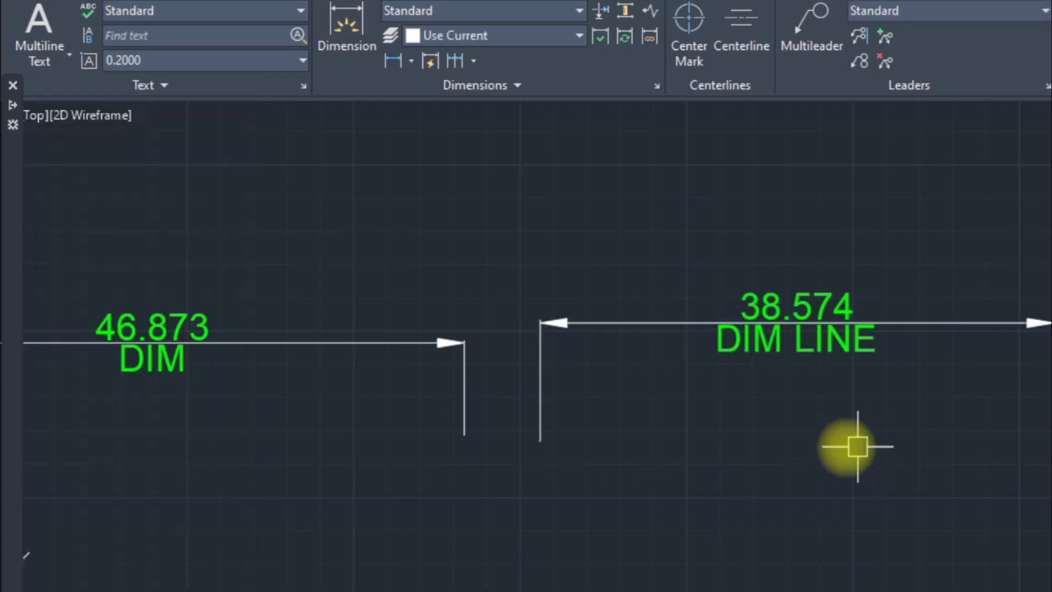
pyautogui.write('TH')
pyautogui.moveTo(829, 446); pyautogui.dragTo(904, 442, button='middle')
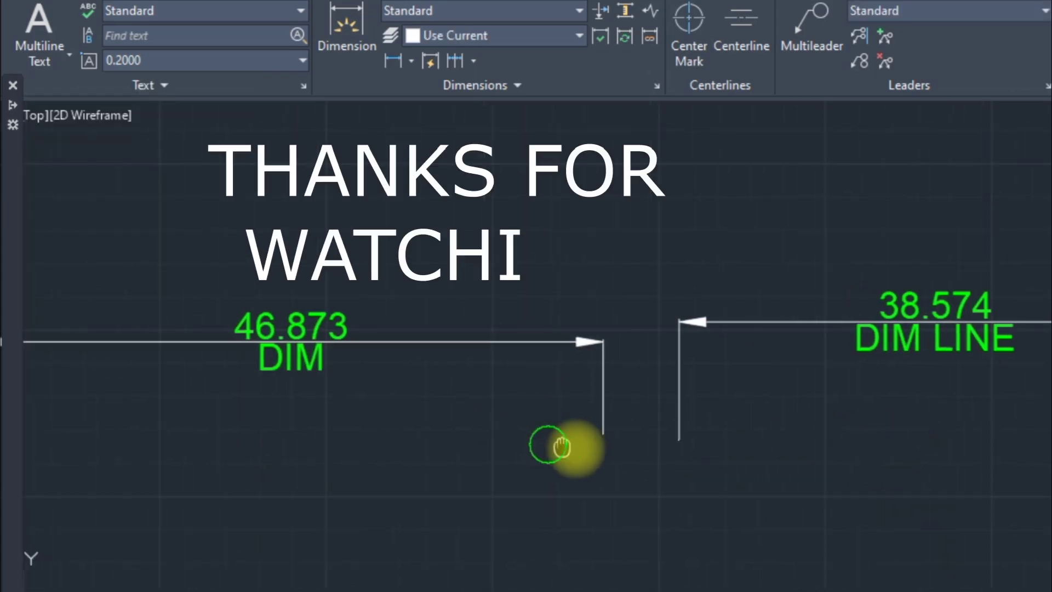
pyautogui.moveTo(599, 451); pyautogui.dragTo(737, 448, button='middle')
pyautogui.scroll(-4, 738, 449)
pyautogui.scroll(4, 608, 442)
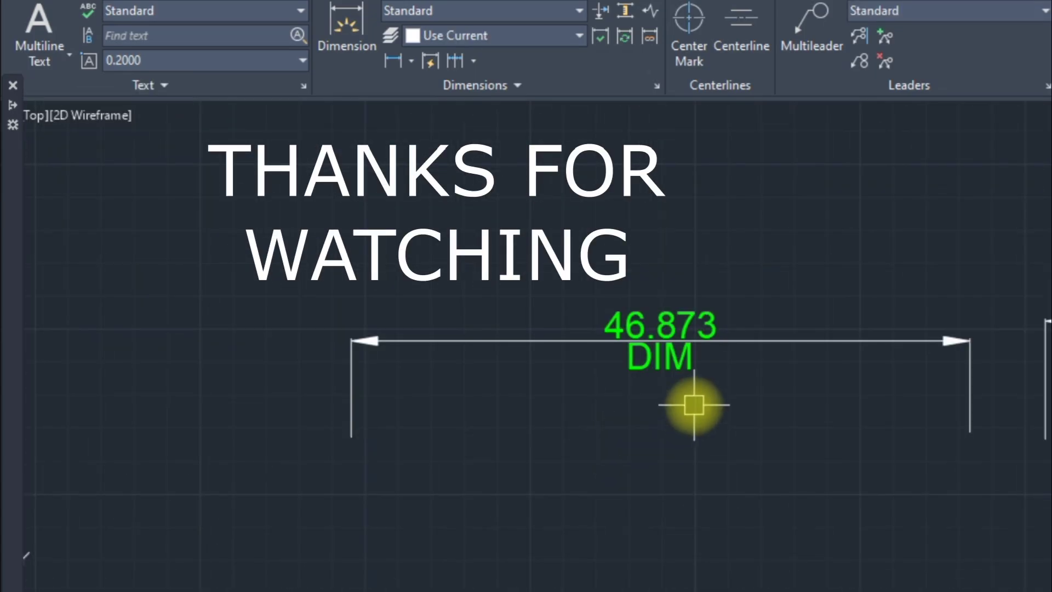